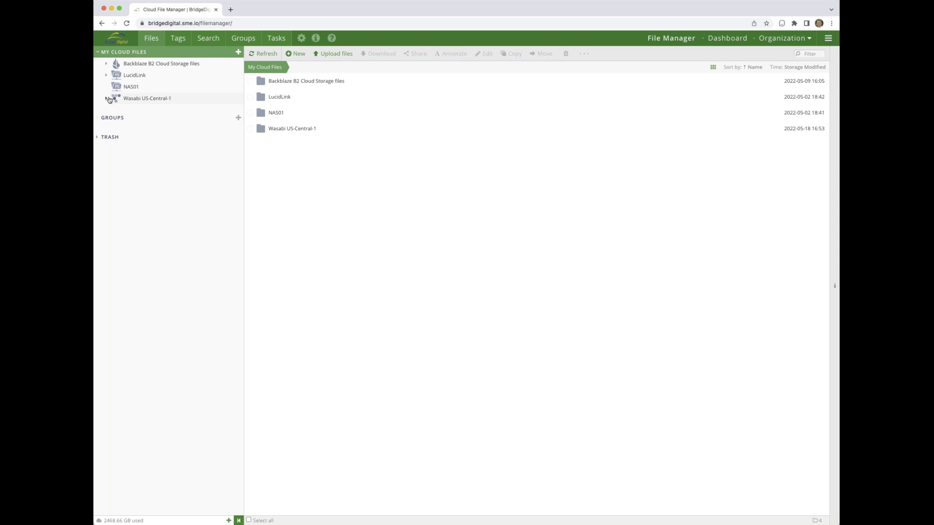
- Browse to the webinarJune15/Media folder under LucidLink's awslucidlink1 storage
left_click(107, 76)
left_click(117, 87)
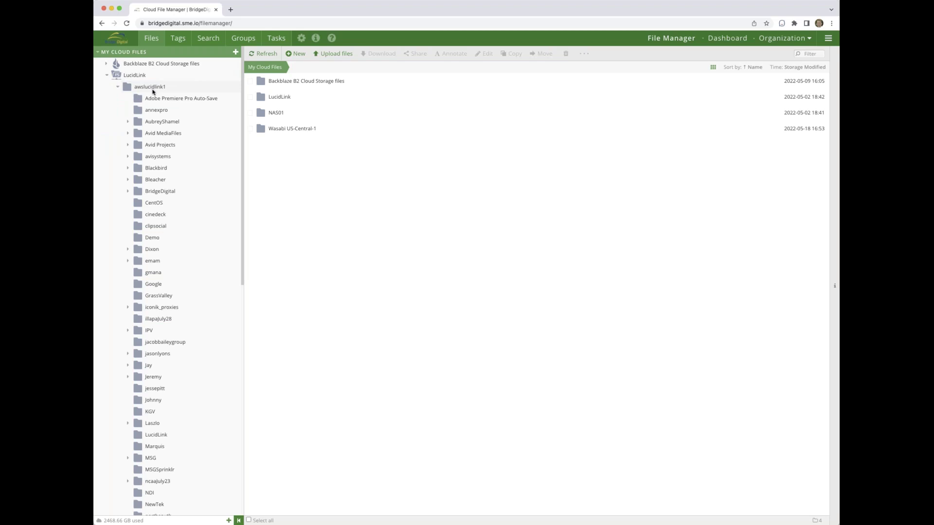
scroll(210, 323, "down", 10)
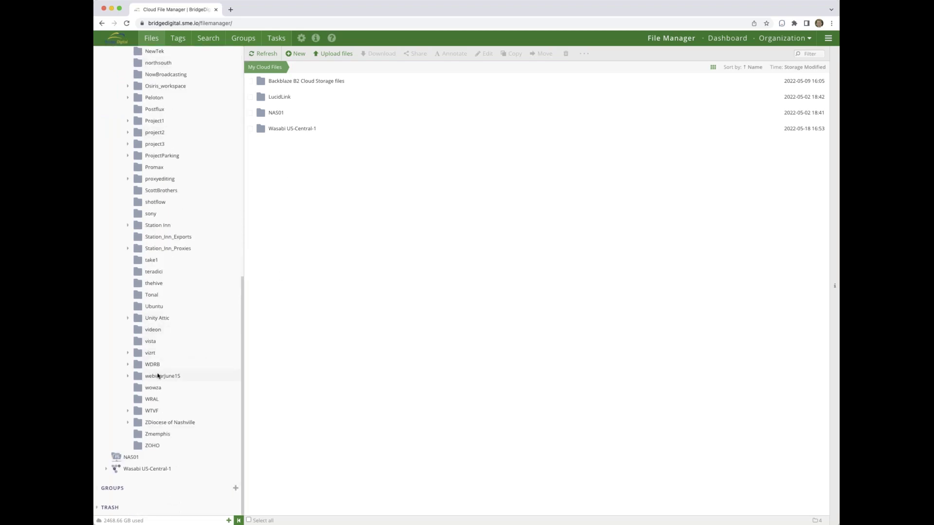
left_click(157, 375)
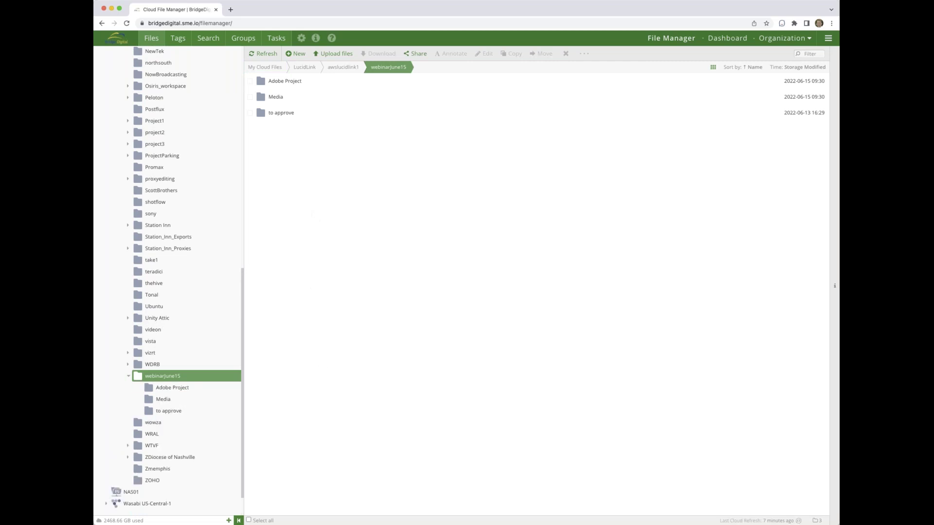
left_click(162, 401)
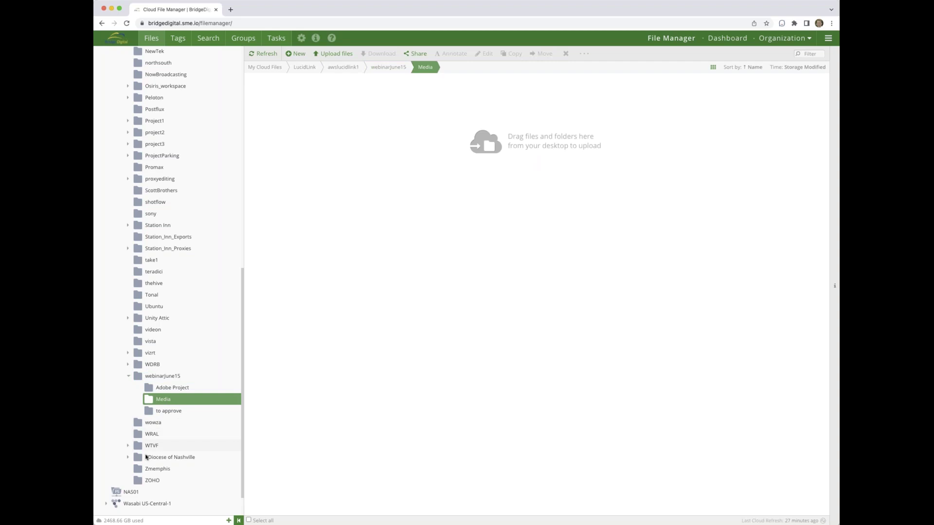
- Expand Wasabi US-Central-1, open the sme-us-central-1 bucket and tick the foxgoal folder
left_click(106, 504)
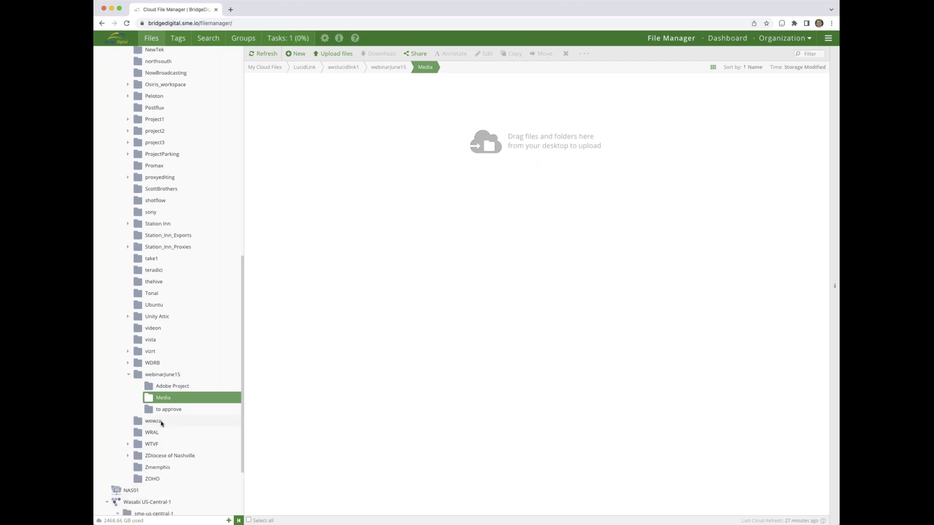
scroll(190, 423, "down", 4)
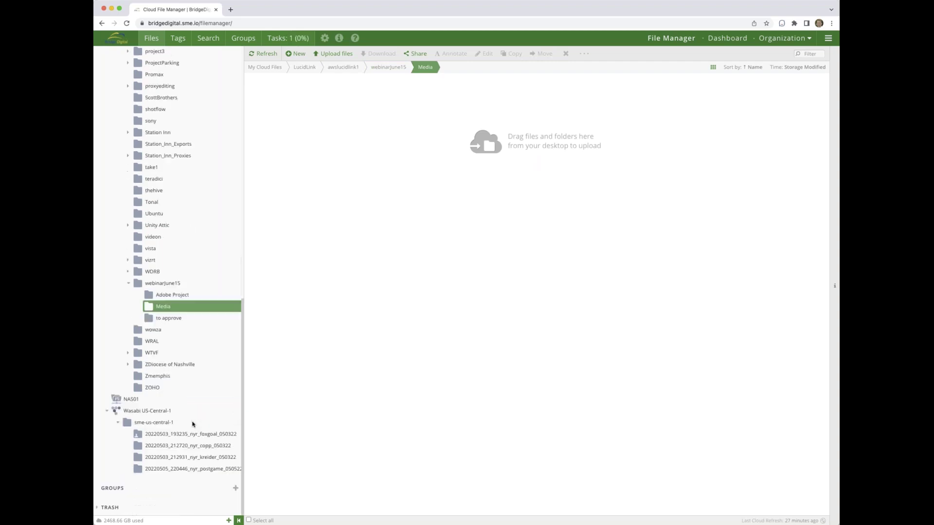
left_click(170, 434)
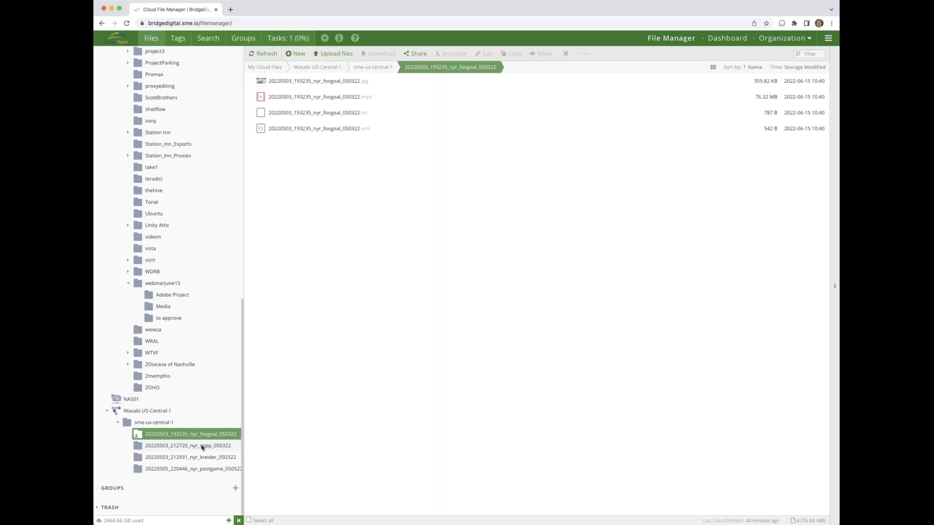
left_click(203, 448)
left_click(204, 457)
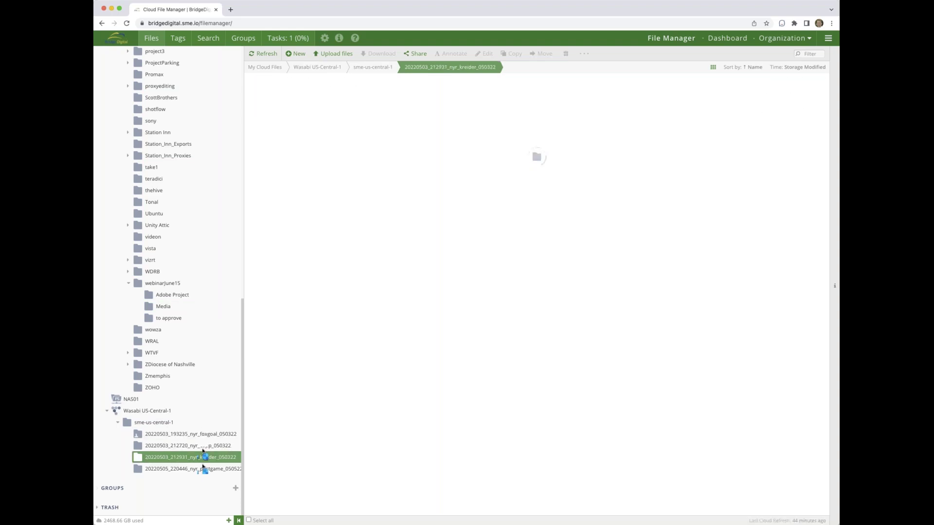
left_click(161, 423)
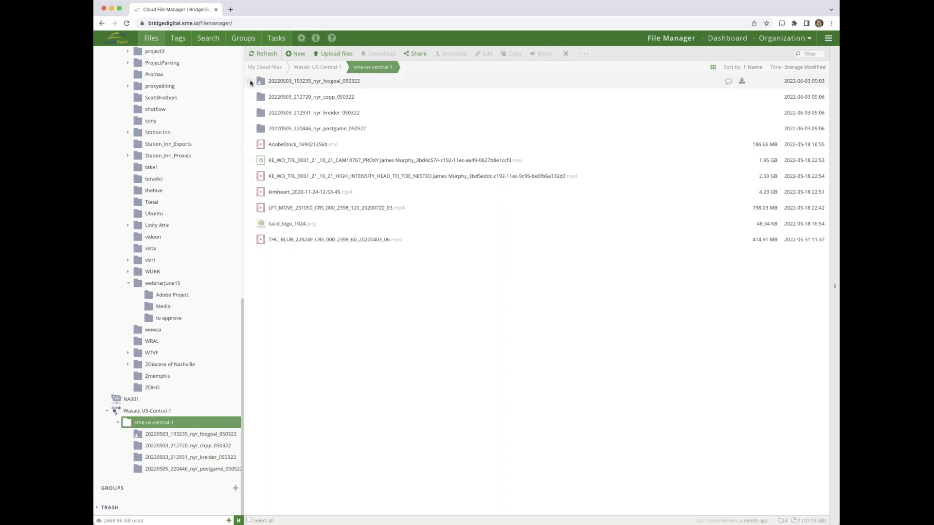
left_click(250, 81)
- Copy foxgoal, copp and kreider into LucidLink's webinarJune15/Media and check the Tasks list
left_click(250, 96)
left_click(250, 112)
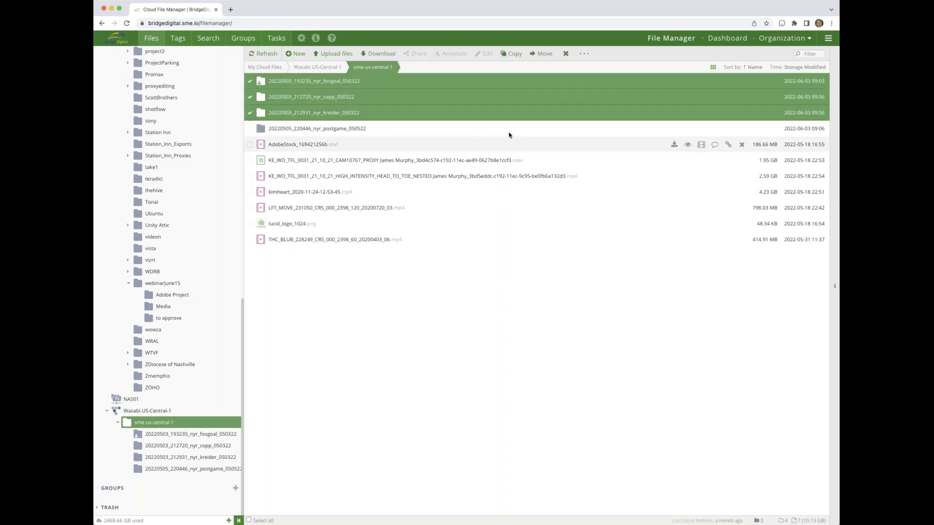
left_click(511, 53)
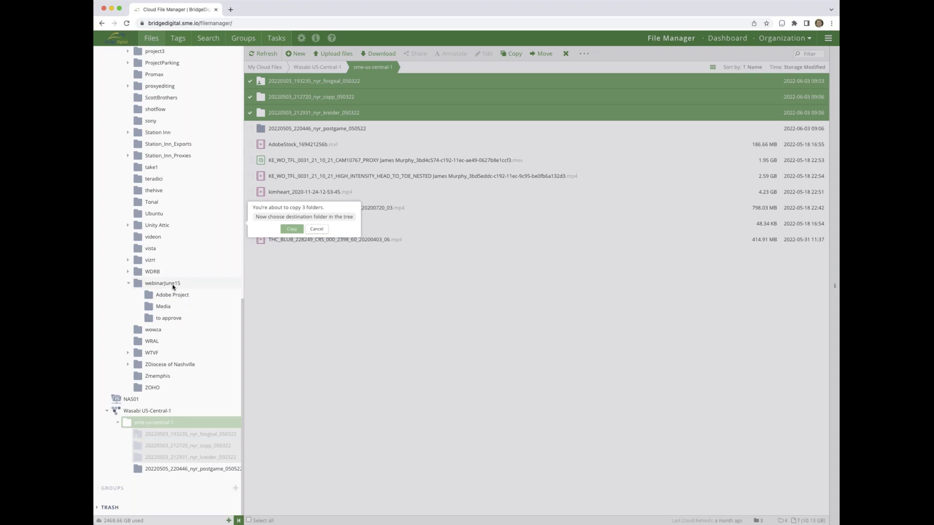
left_click(162, 309)
left_click(263, 315)
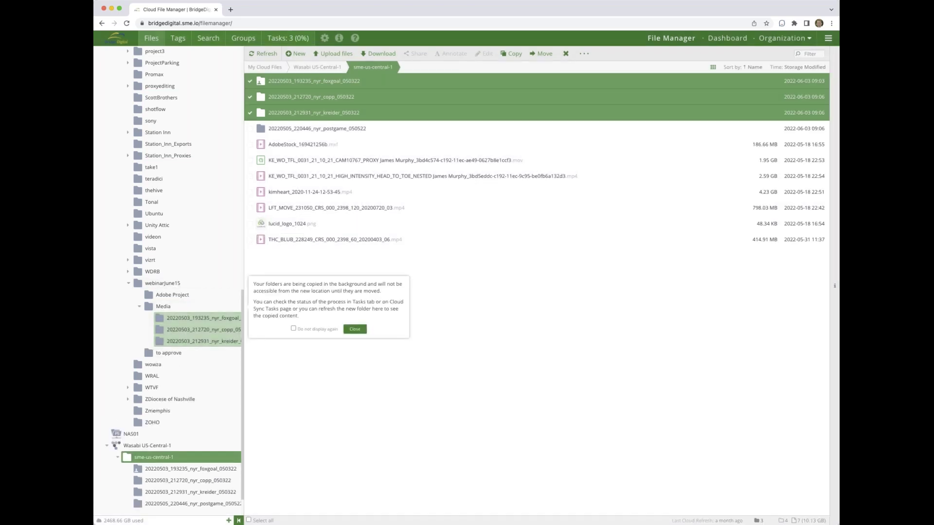
left_click(354, 329)
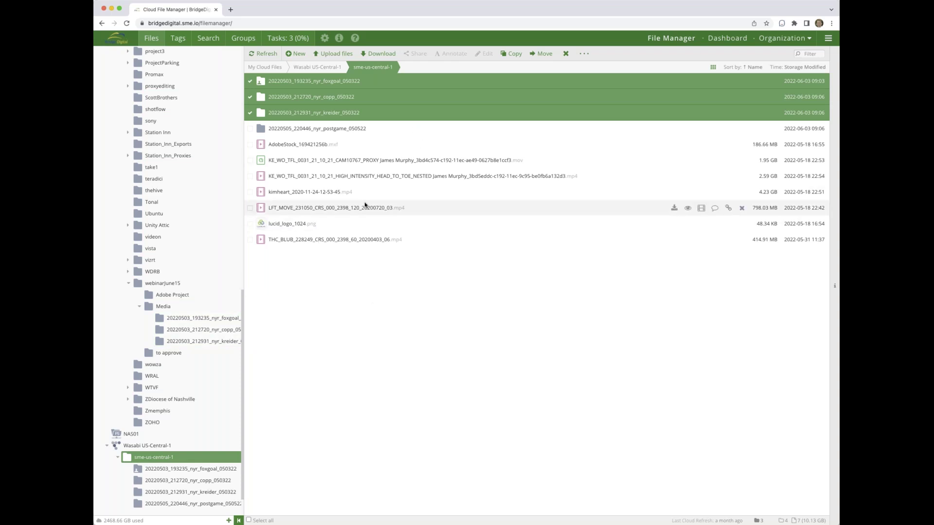
left_click(285, 40)
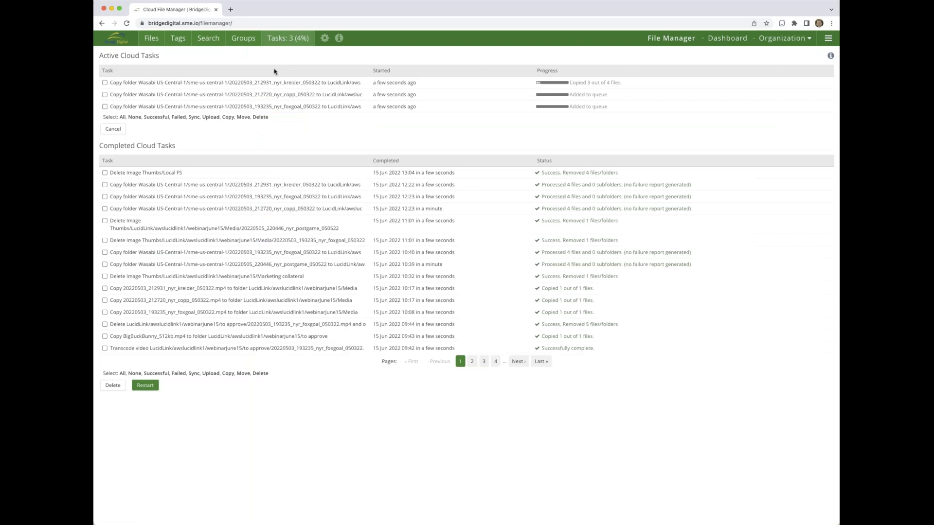
- Go back from the Cloud Tasks list to the Files view
left_click(151, 39)
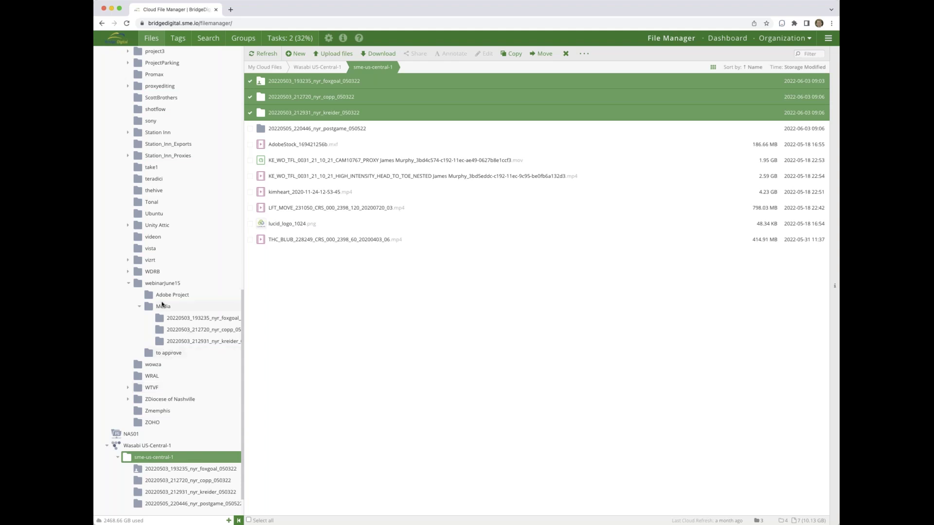
- Set up a link share of webinarJune15 with a password and recipient uploads allowed
left_click(164, 284)
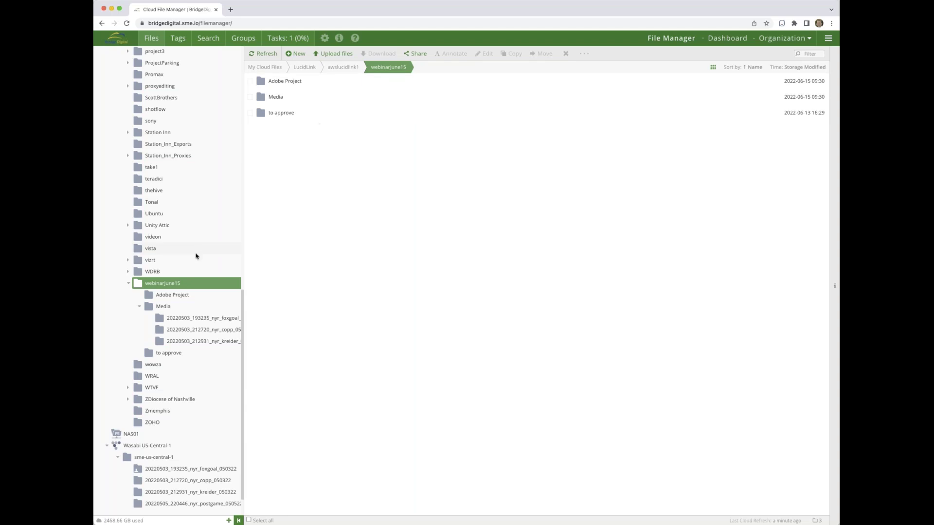
left_click(417, 54)
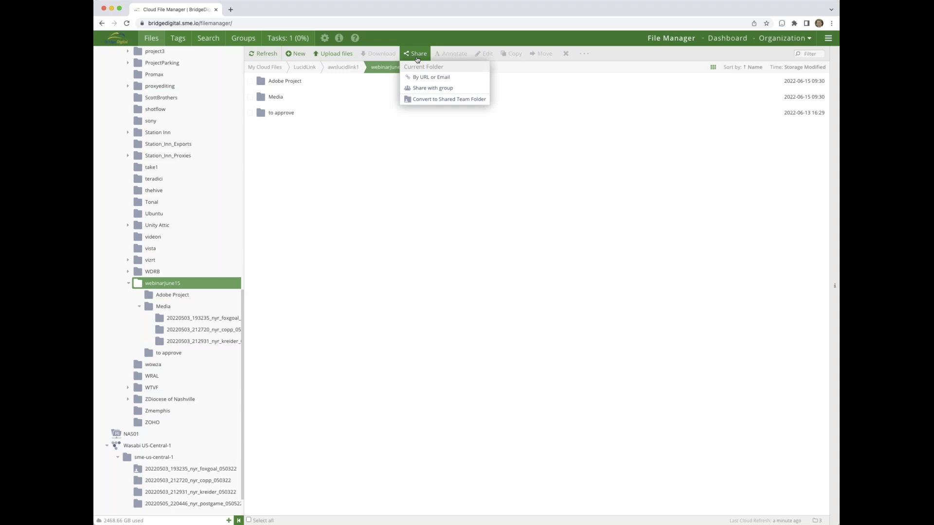
left_click(433, 78)
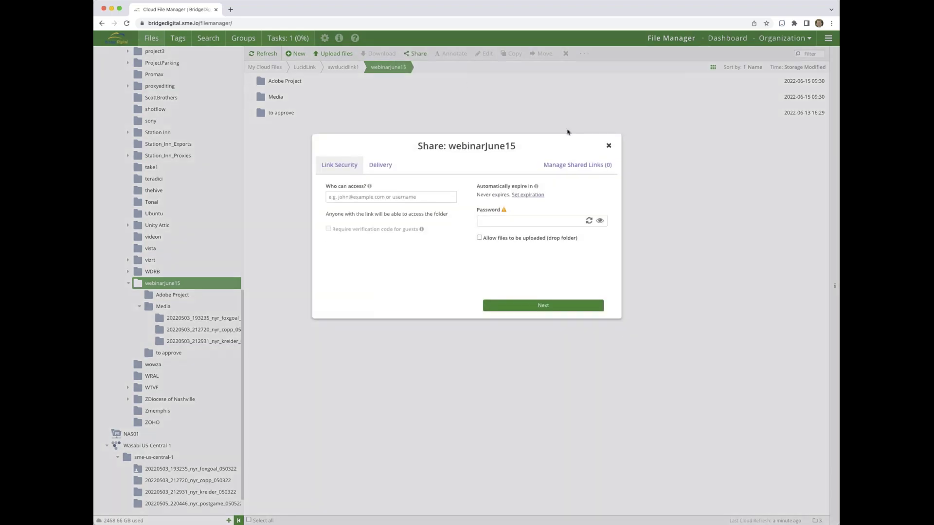
left_click(501, 223)
type("abc")
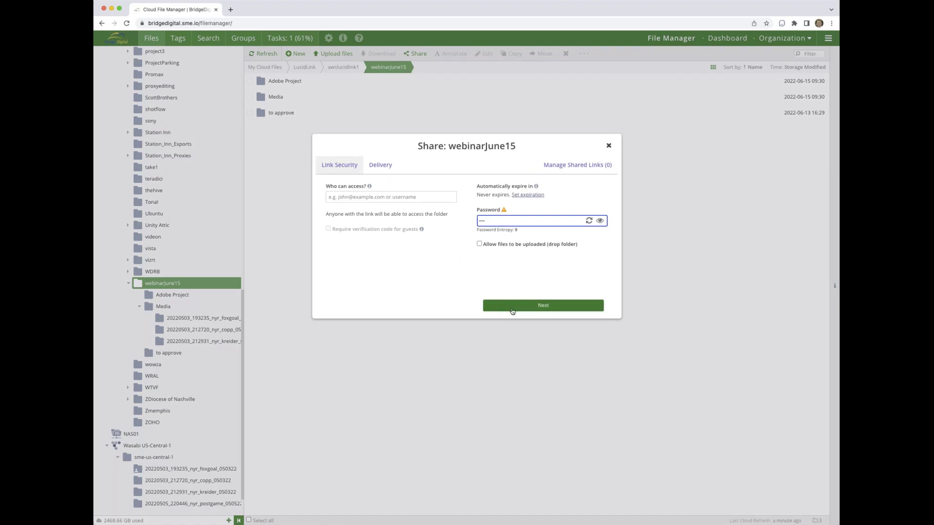
left_click(528, 310)
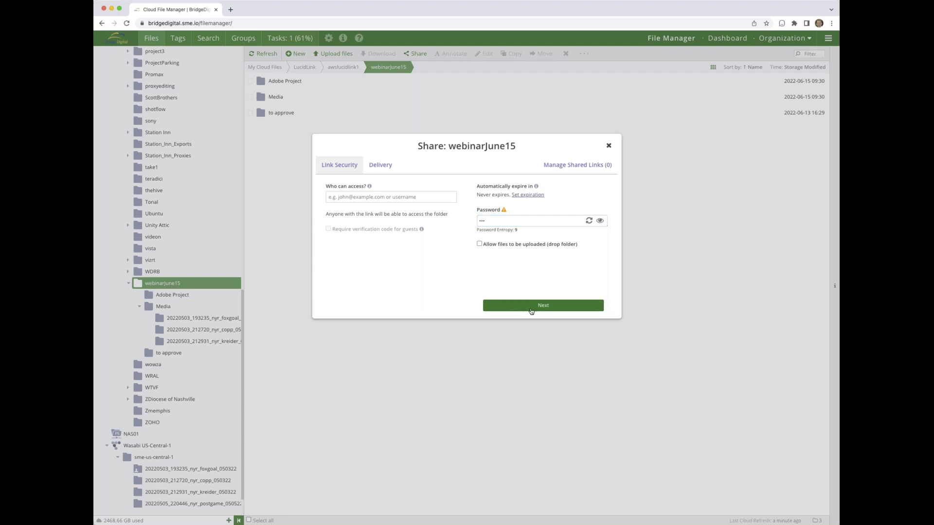
left_click(412, 309)
left_click(479, 244)
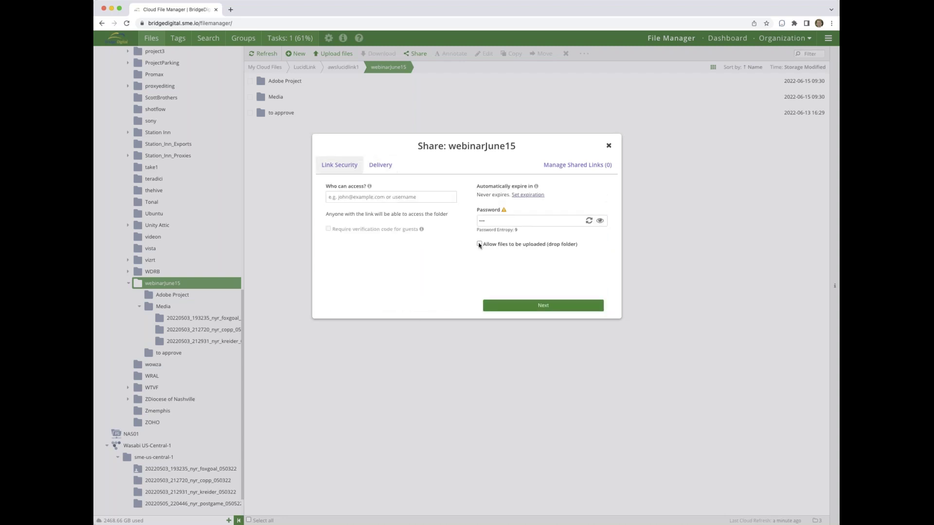
left_click(542, 308)
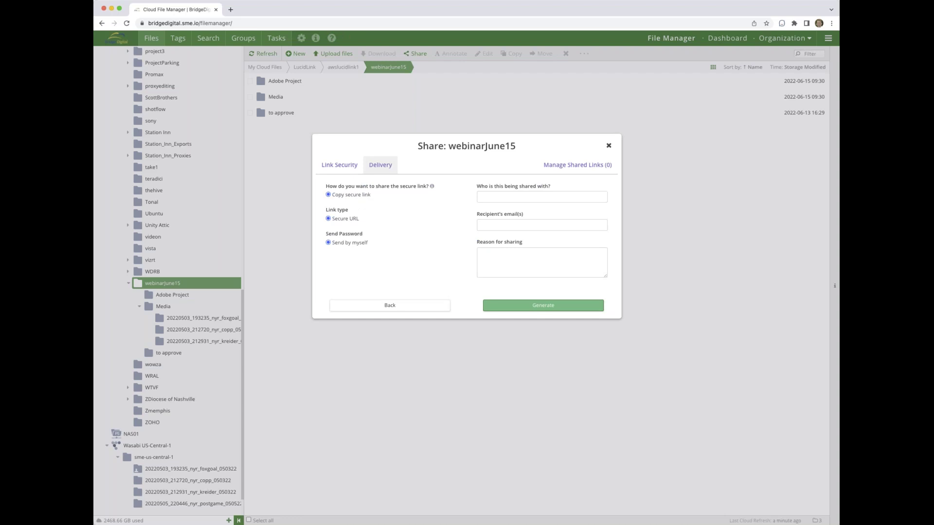
- Generate the secure share link, copy it, and close the Share window
left_click(531, 307)
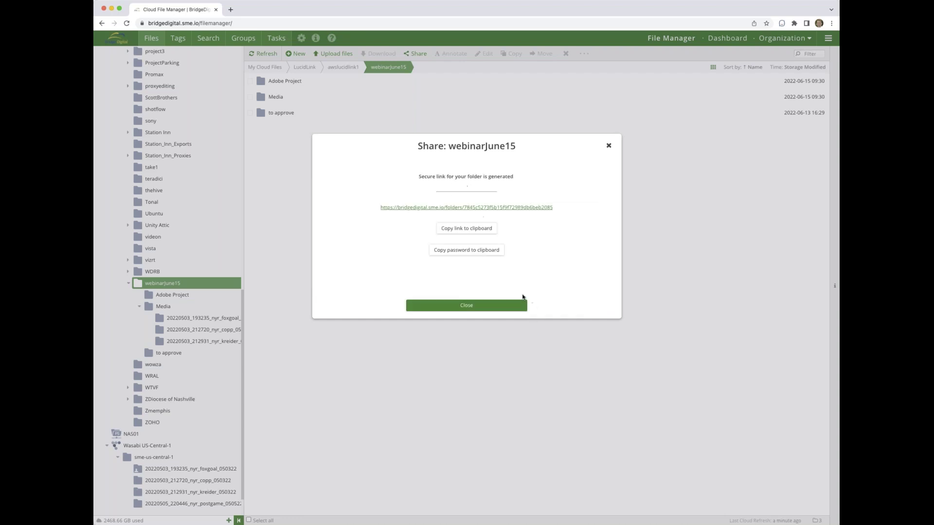
left_click(476, 229)
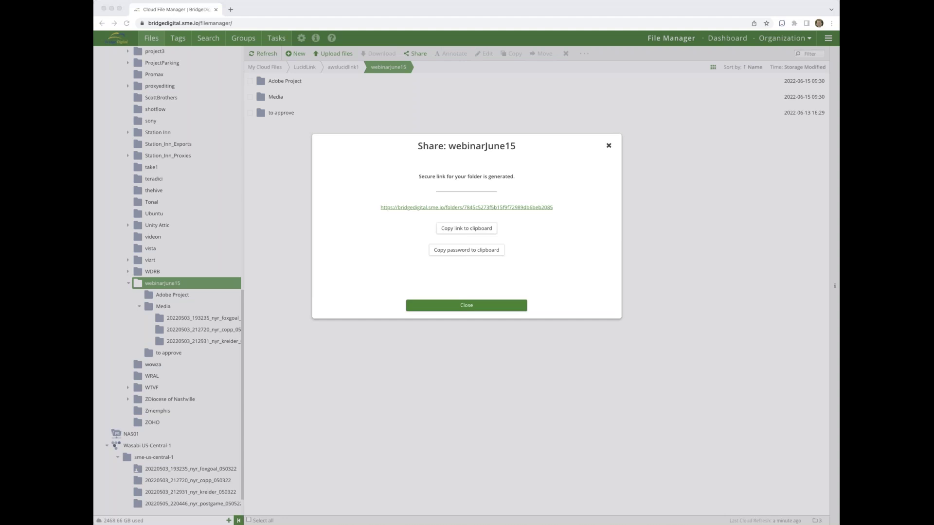
left_click(488, 309)
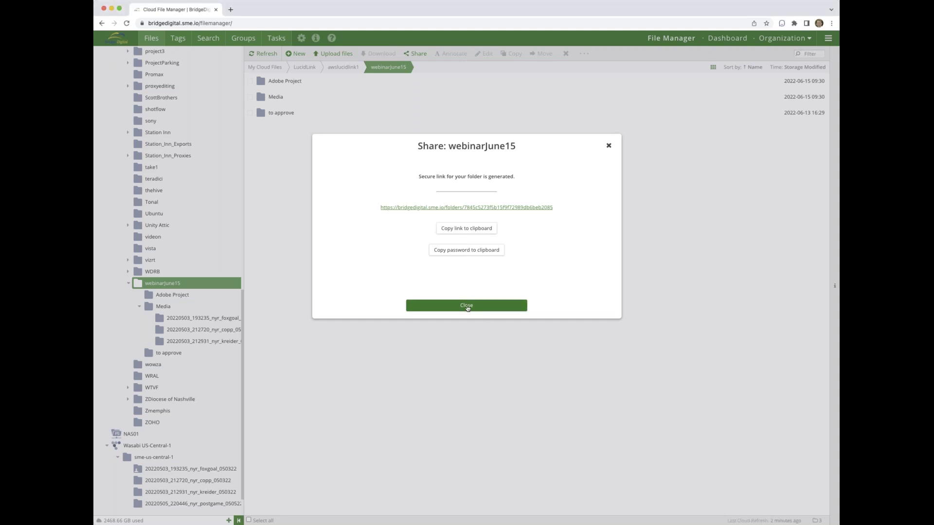
left_click(466, 306)
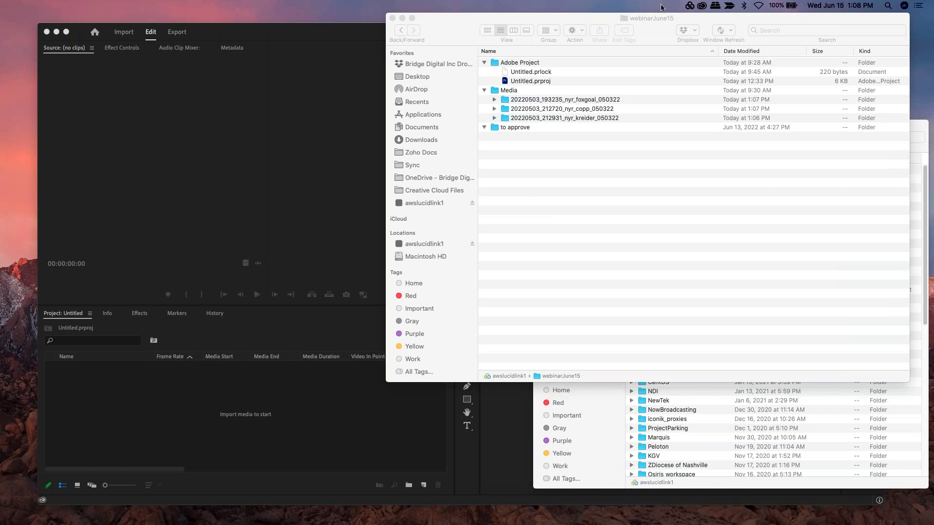
- Check LucidLink's status panel showing the filespace on AWS (N. Virginia)
left_click(688, 5)
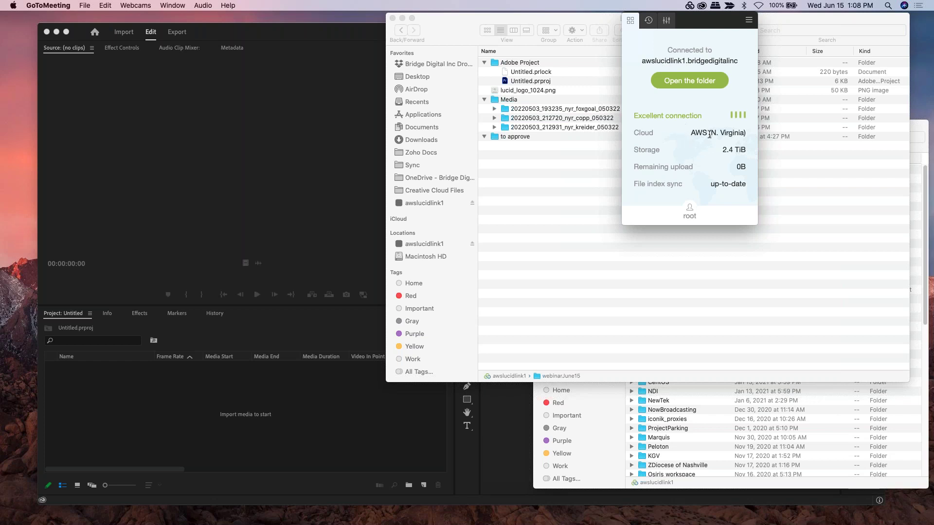
left_click_drag(692, 133, 744, 145)
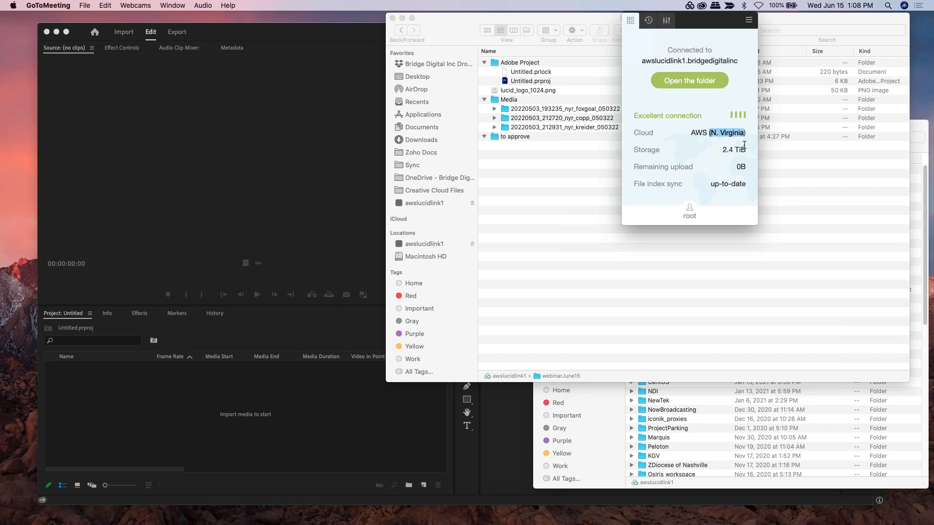
left_click(613, 200)
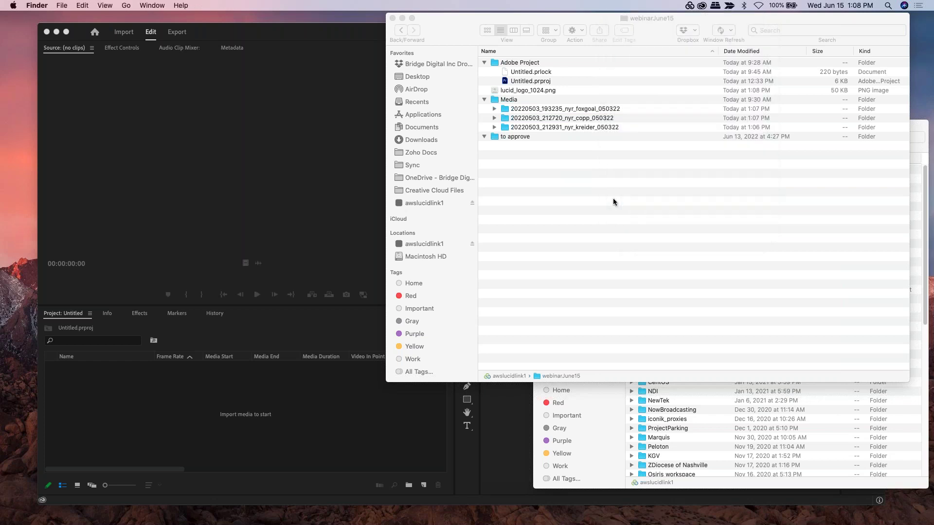
left_click(690, 5)
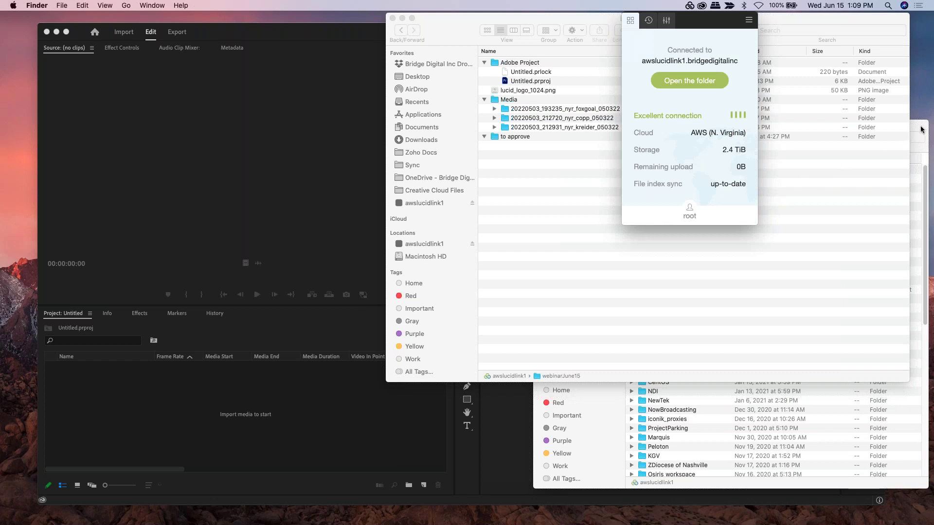
- In the webinarJune15 Finder window, expand the kreider, copp and foxgoal folders
left_click(690, 219)
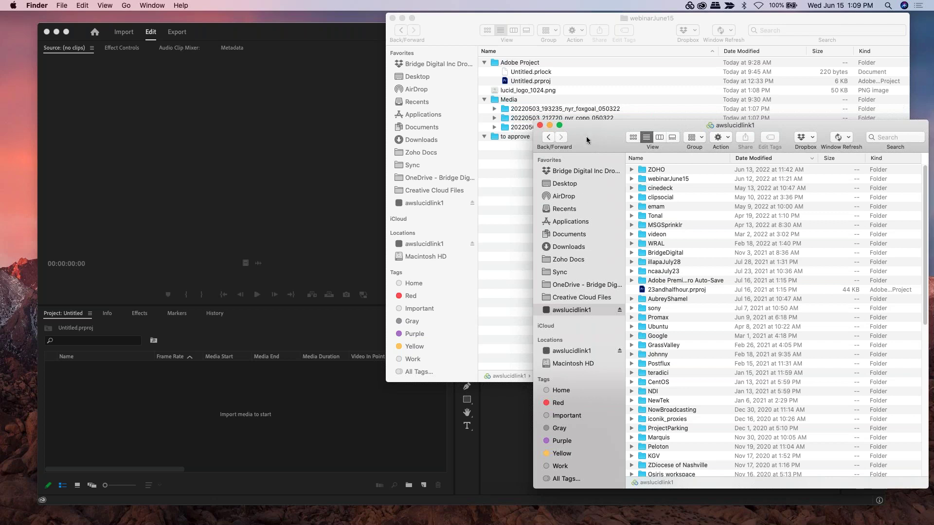
left_click(522, 179)
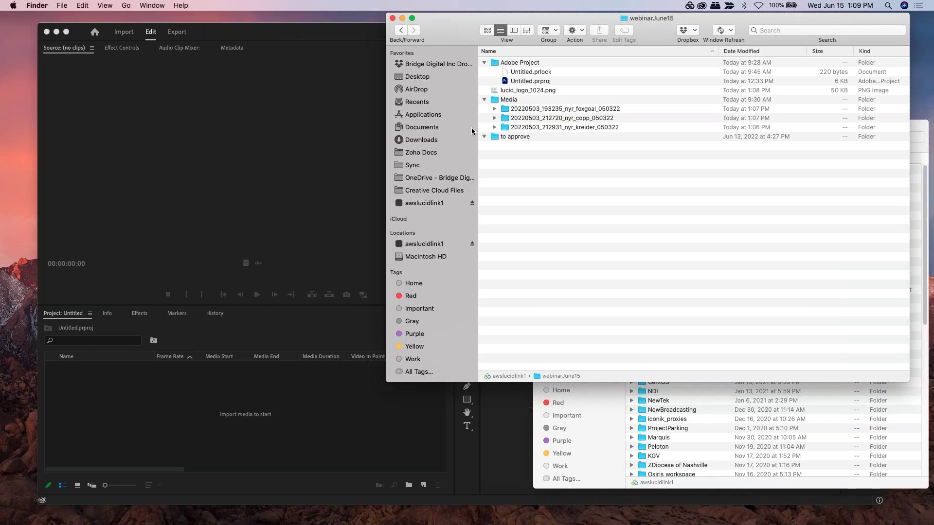
left_click(494, 128)
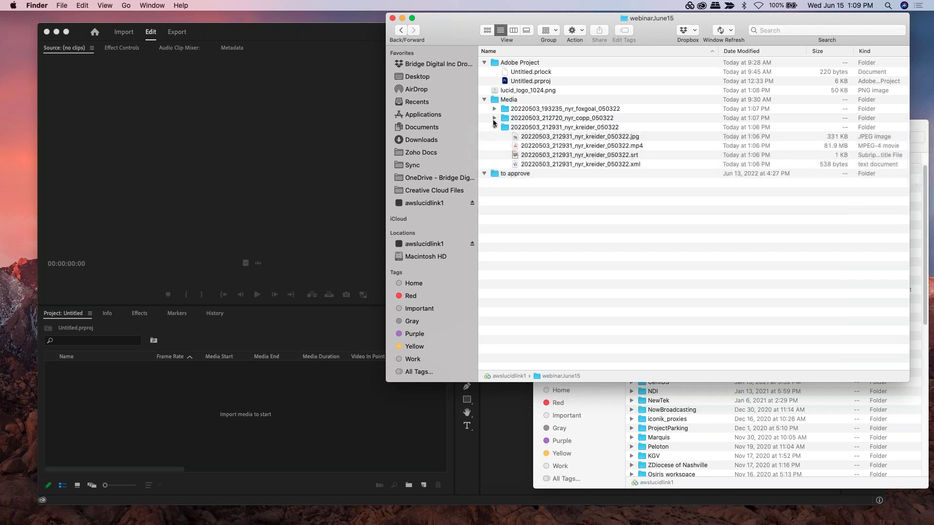
left_click(494, 118)
left_click(494, 108)
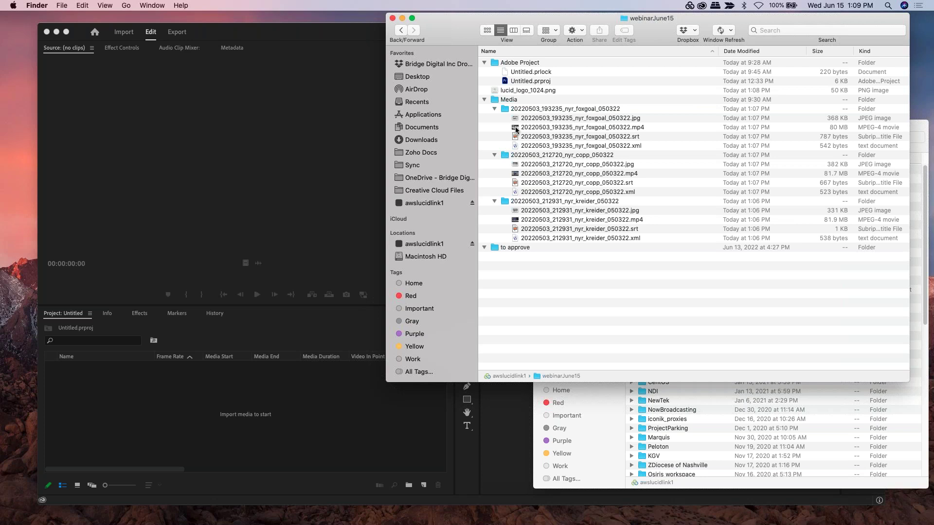
- Drag the foxgoal, copp and kreider mp4 files into Premiere Pro's Project panel
left_click_drag(517, 128, 219, 403)
left_click_drag(517, 174, 225, 418)
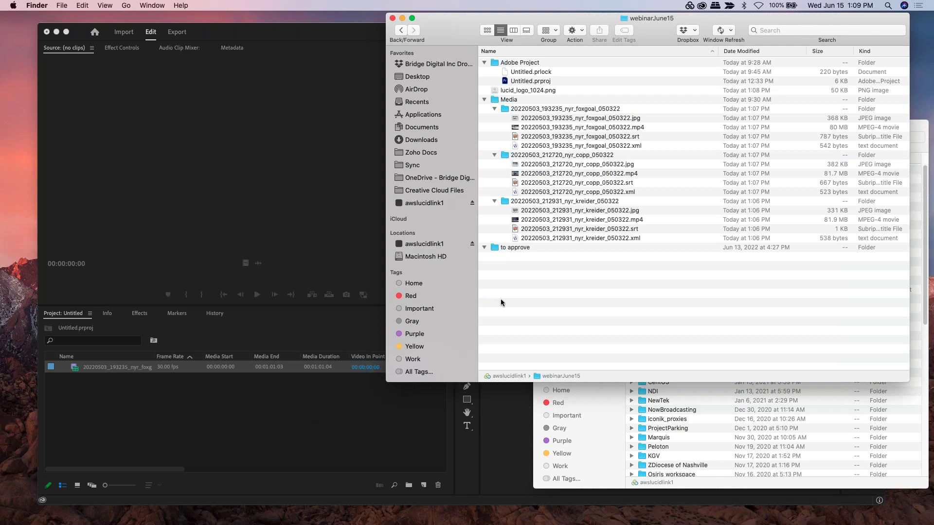
left_click_drag(515, 219, 226, 415)
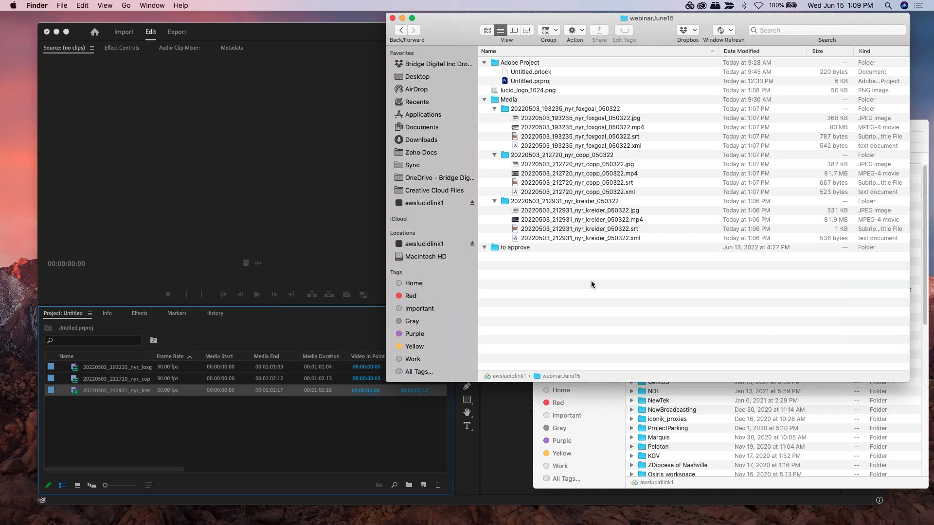
left_click(505, 406)
left_click(395, 433)
- Create a copp sequence holding two trimmed copp clips, about 22 seconds total
key("super+v")
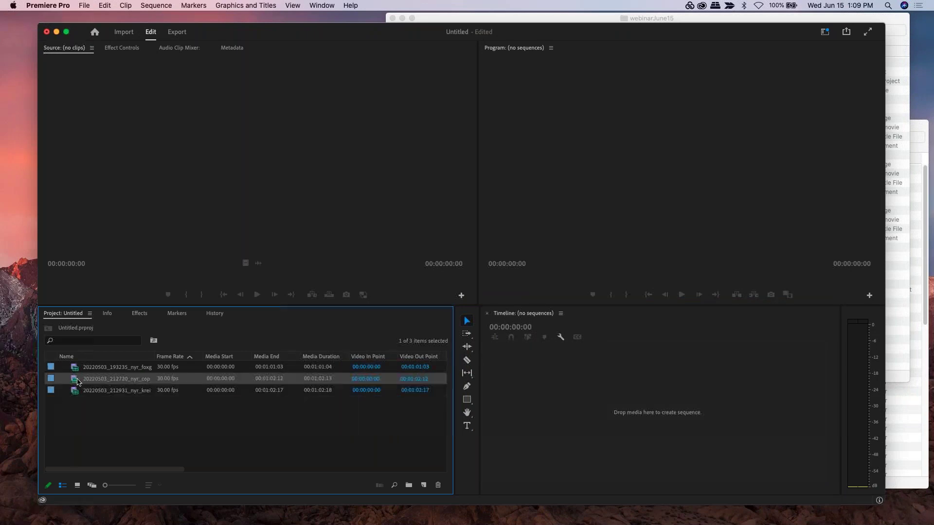
left_click_drag(516, 395, 516, 395)
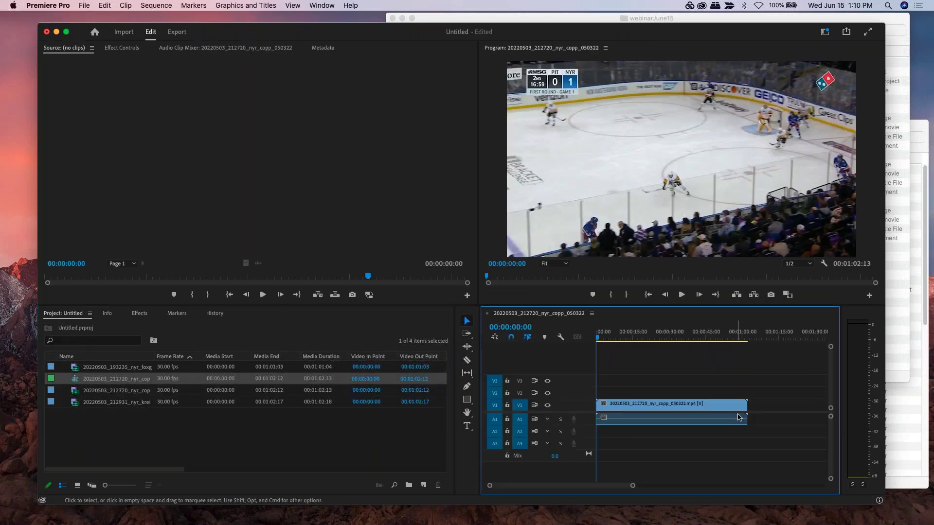
left_click_drag(711, 407, 626, 408)
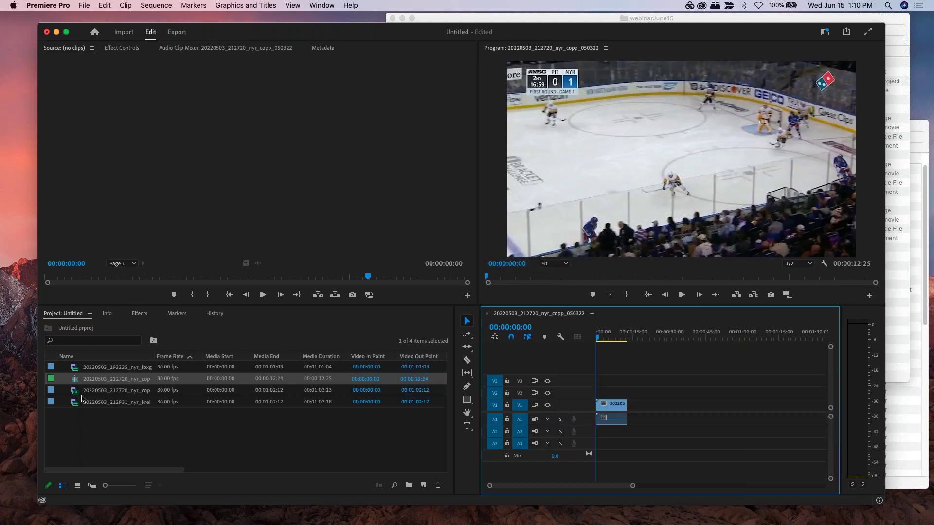
left_click_drag(125, 389, 631, 413)
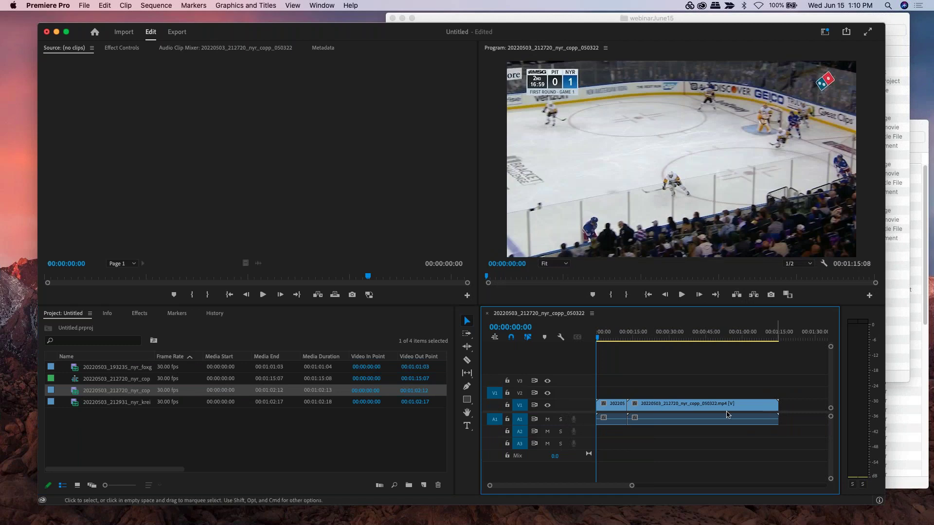
left_click_drag(776, 412, 648, 411)
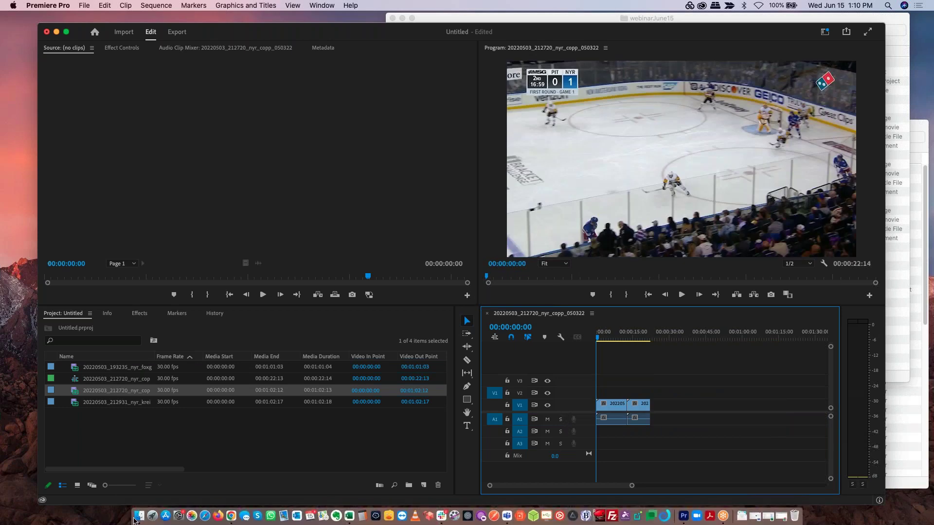
left_click(136, 517)
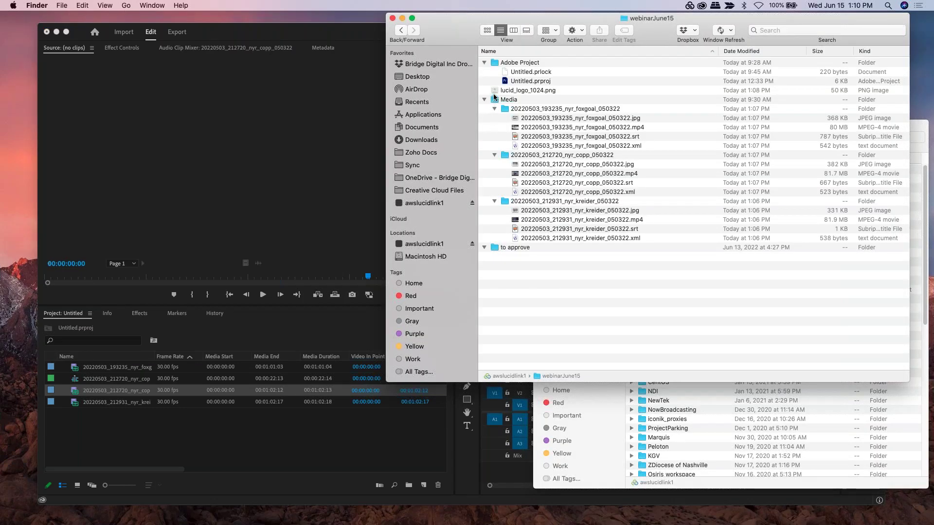
- Place lucid_logo_1024.png on track V2, stretched across the whole sequence
left_click_drag(495, 94, 208, 436)
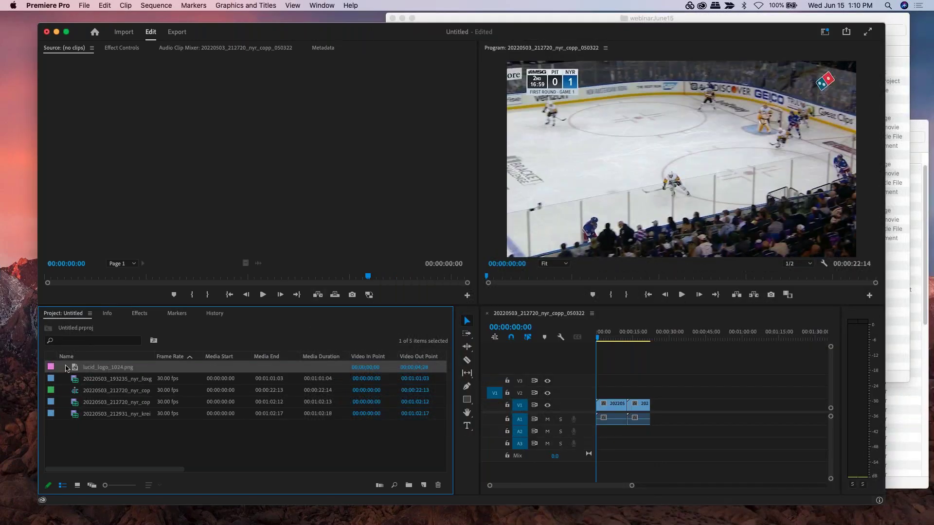
left_click_drag(67, 369, 644, 395)
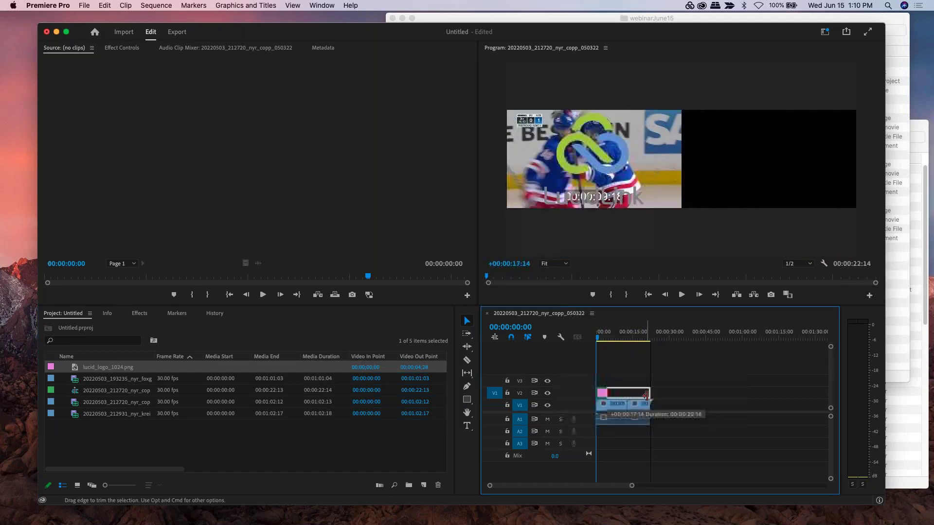
left_click_drag(646, 395, 648, 394)
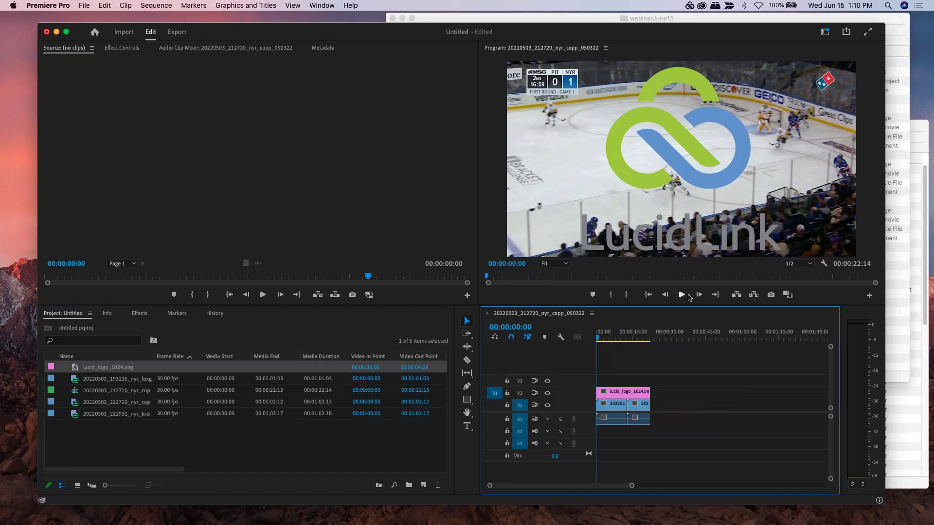
- Play and scrub the sequence between 6 and 10 seconds to preview the logo overlay
left_click(681, 294)
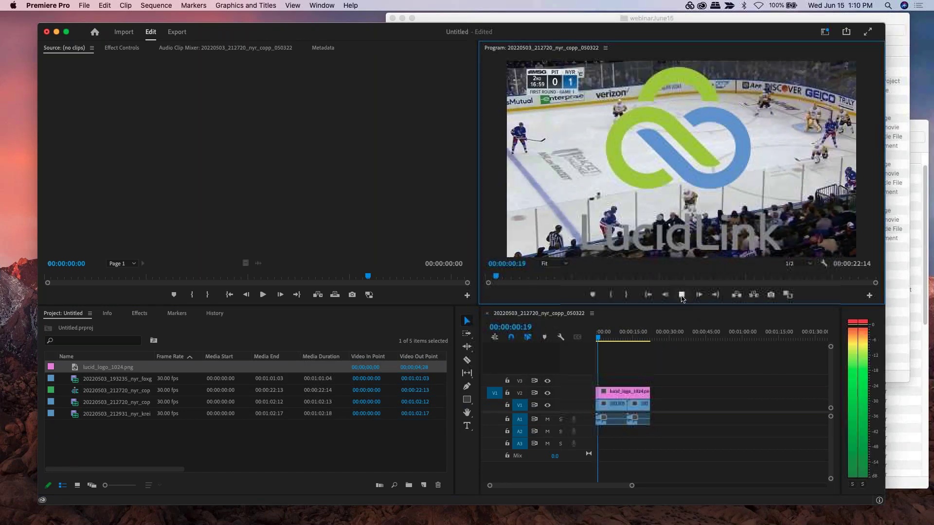
left_click(662, 281)
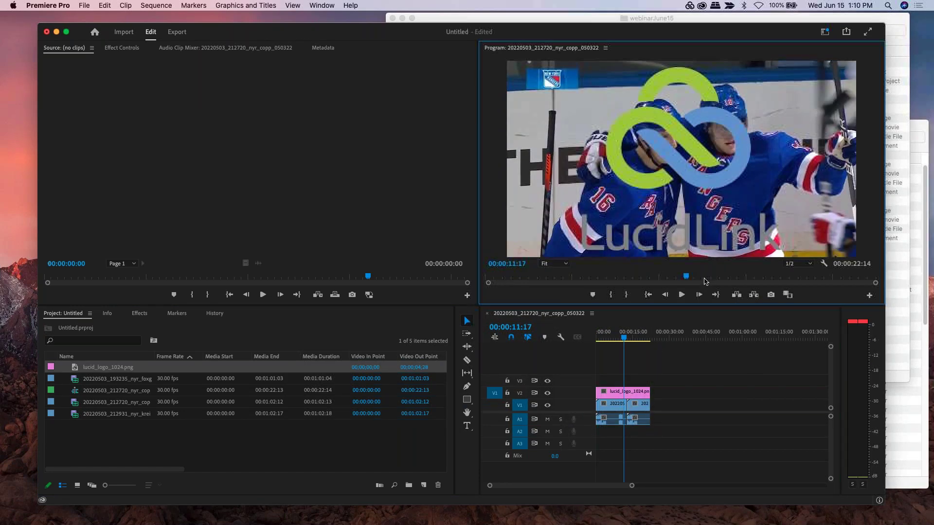
left_click_drag(733, 282, 642, 281)
left_click(591, 281)
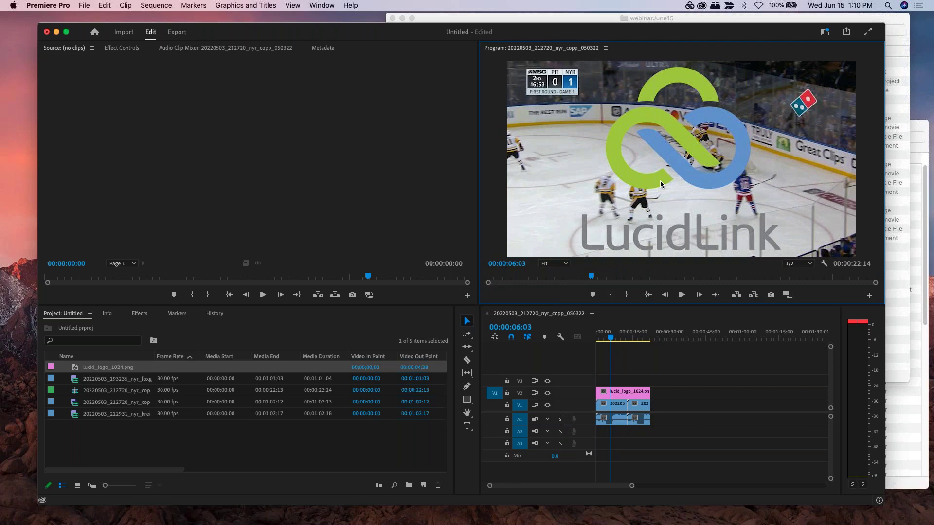
left_click(87, 5)
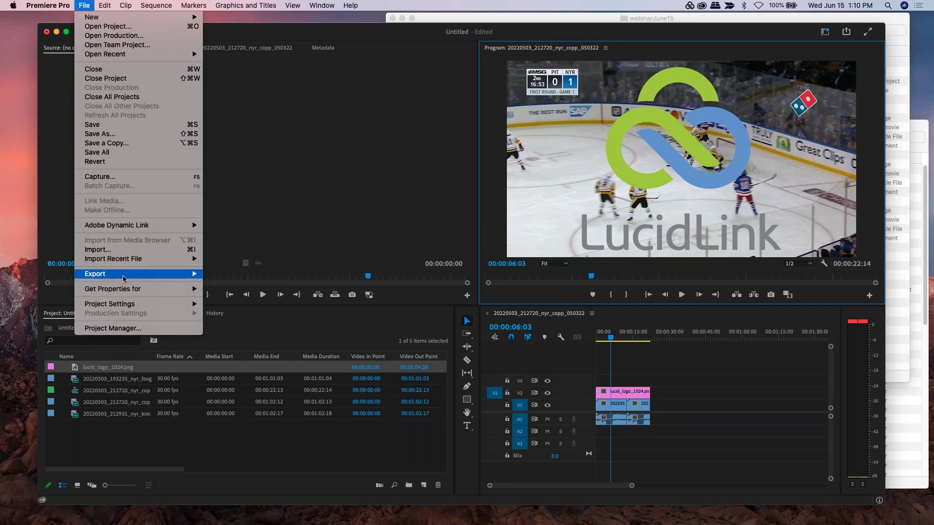
- Export the sequence through File > Export > Media as edit.mp4
mouse_move(123, 276)
left_click(220, 274)
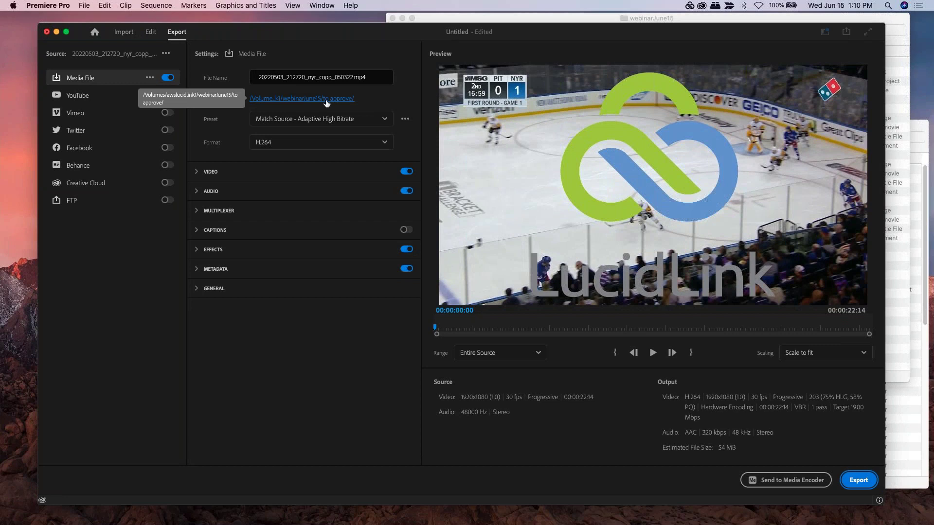
left_click(357, 77)
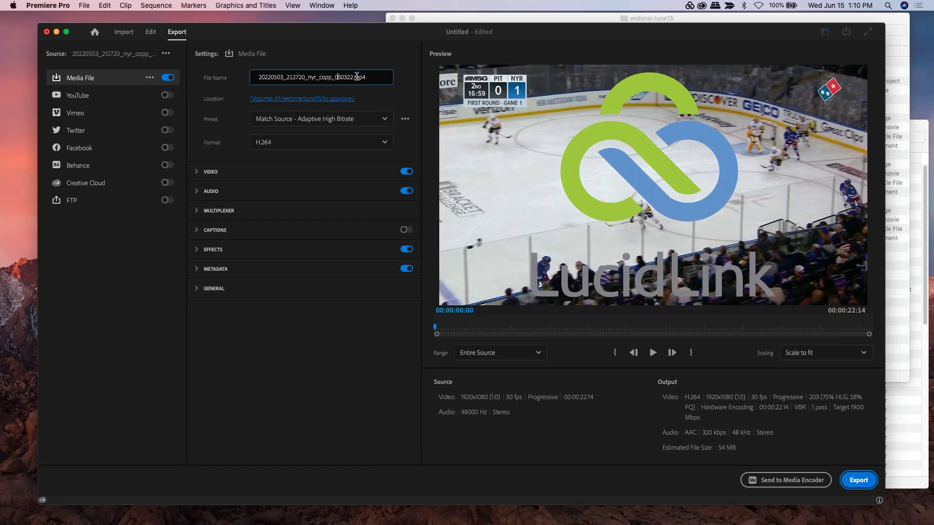
left_click_drag(353, 77, 253, 79)
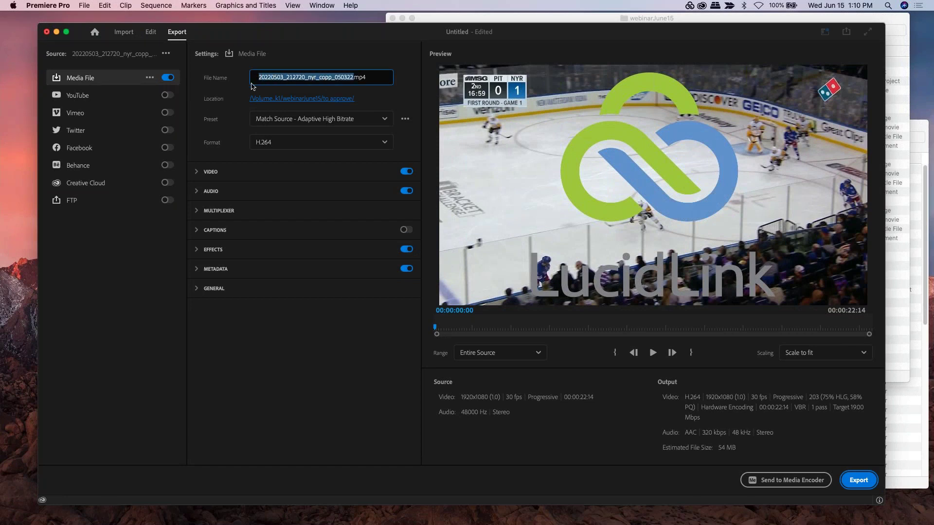
type("edit")
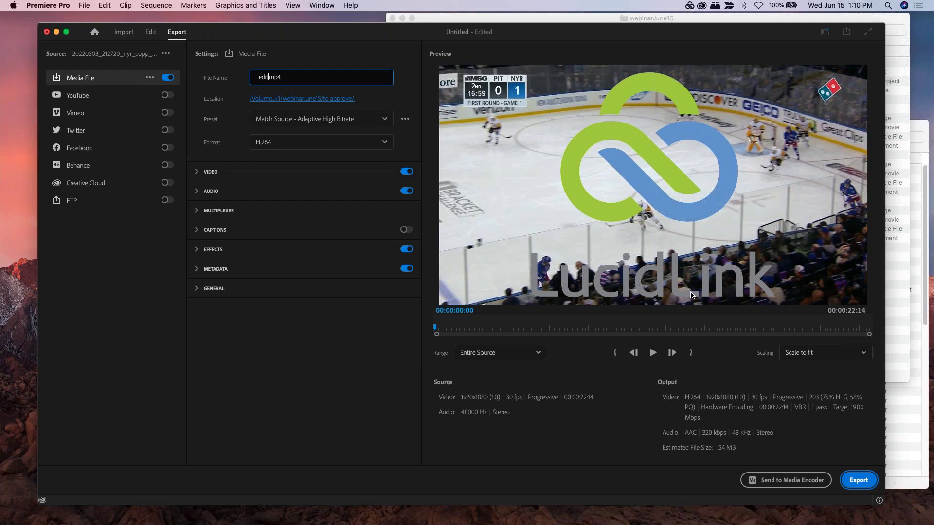
left_click(859, 481)
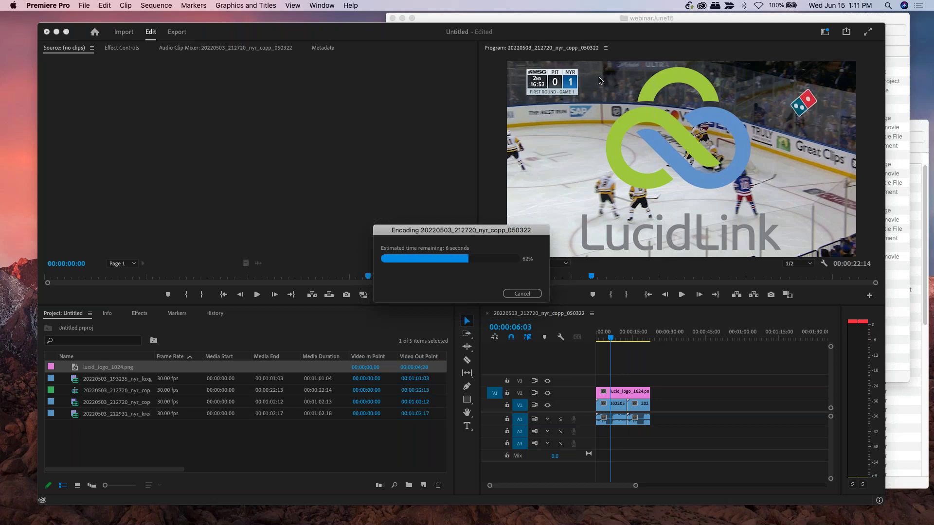
left_click(679, 19)
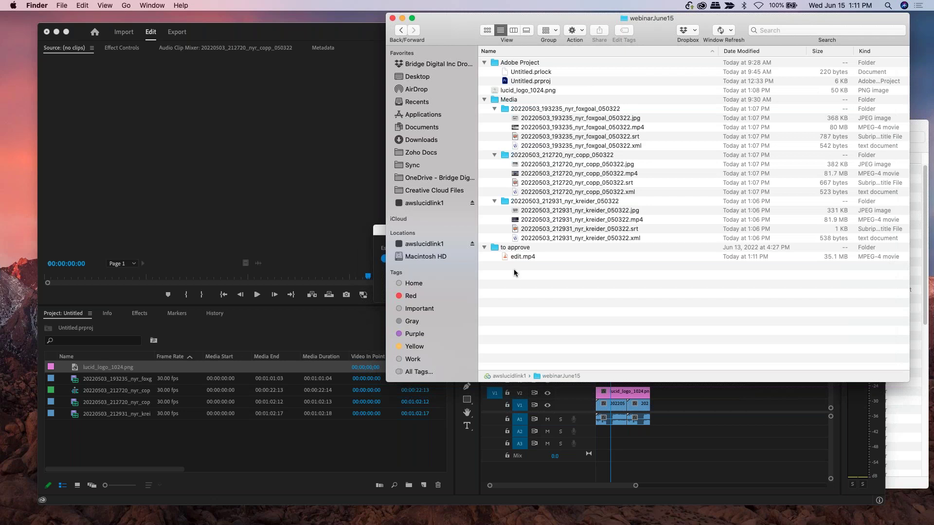
- Confirm LucidLink is connected, then open edit.mp4 from the to approve folder in VLC
left_click(687, 9)
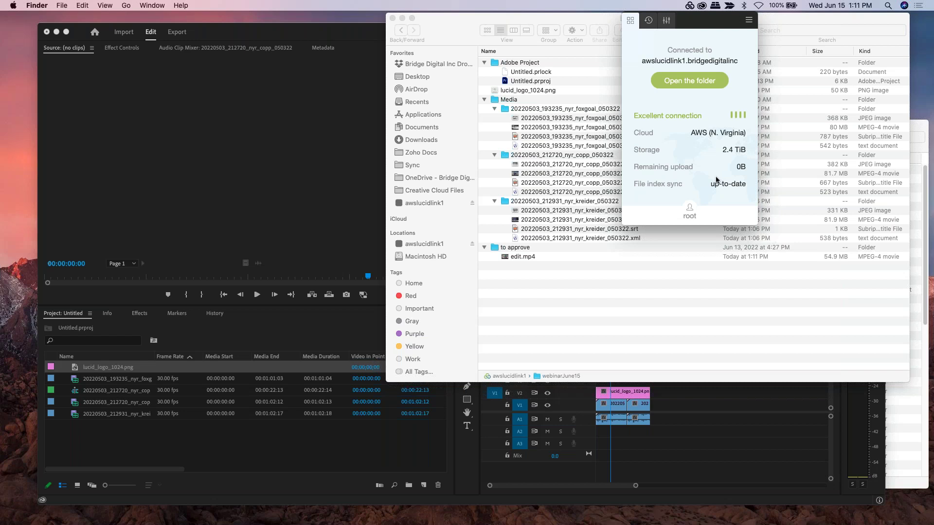
left_click(461, 35)
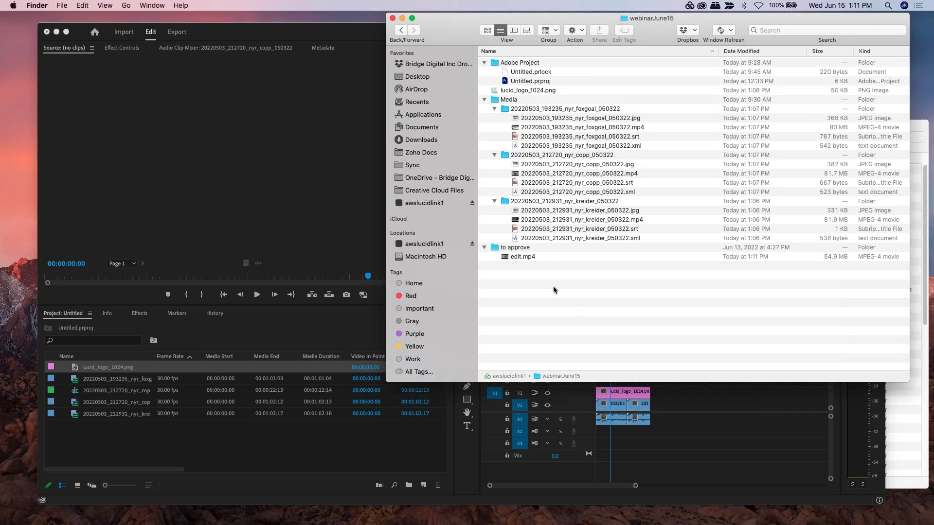
left_click(512, 259)
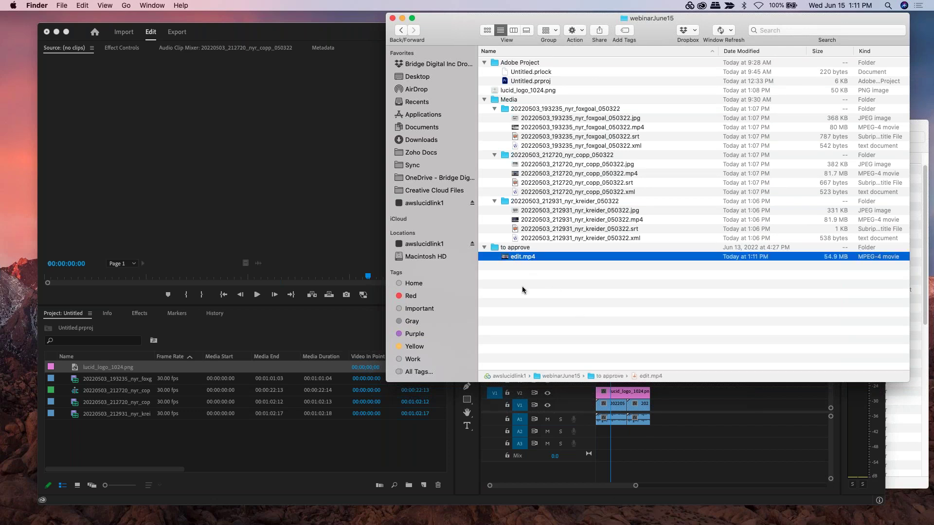
key("super+o")
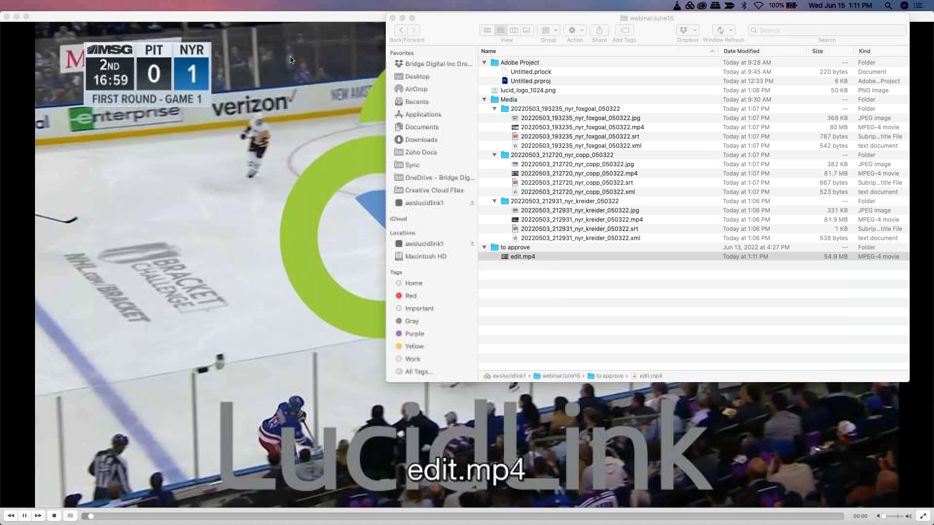
- Skim edit.mp4 in VLC to about 00:12 and 00:20 to check the logo, then quit VLC
left_click(481, 388)
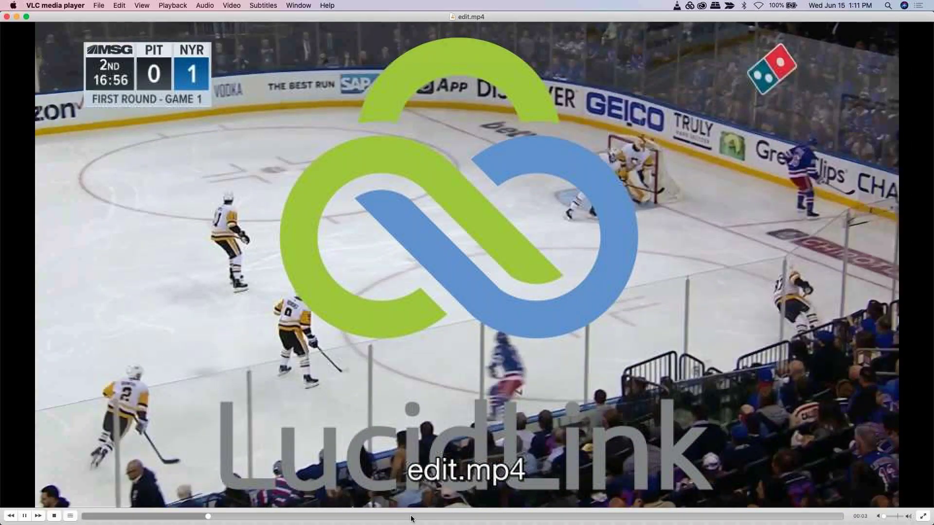
left_click(491, 516)
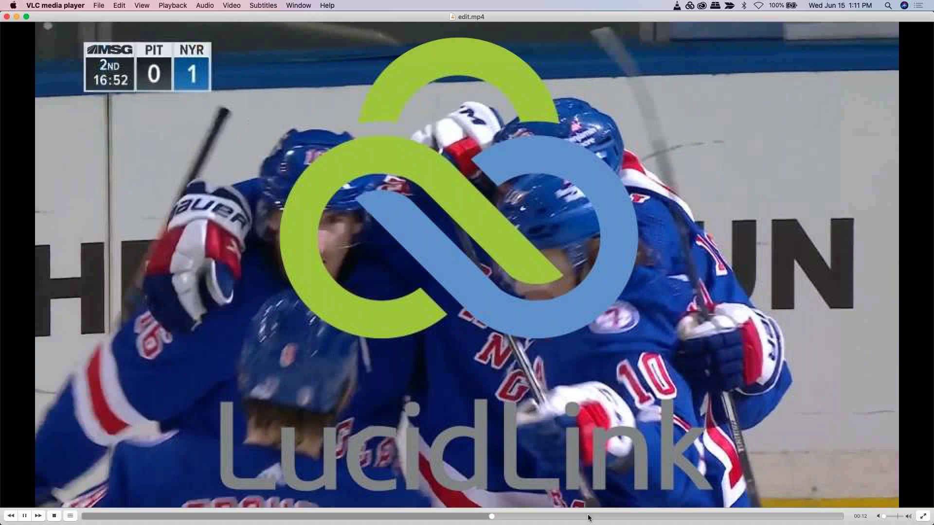
left_click_drag(705, 516, 790, 519)
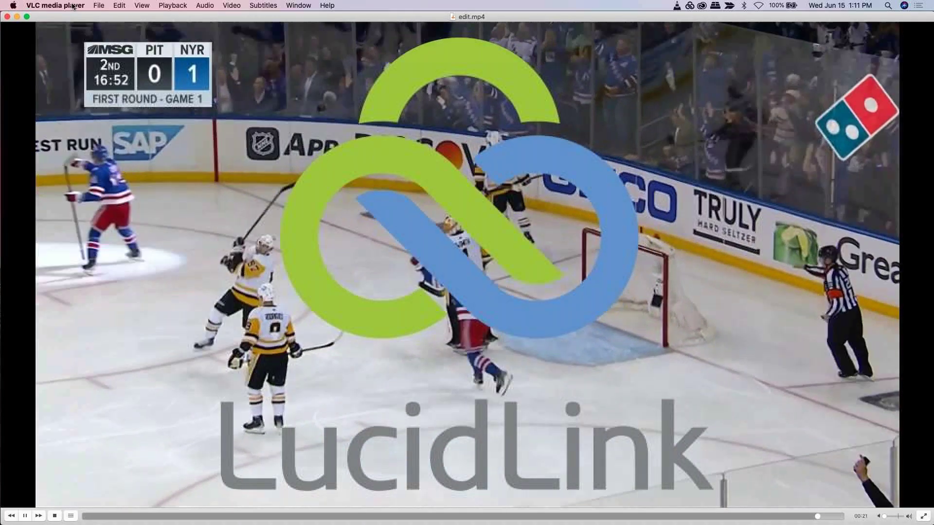
left_click(55, 5)
left_click(39, 143)
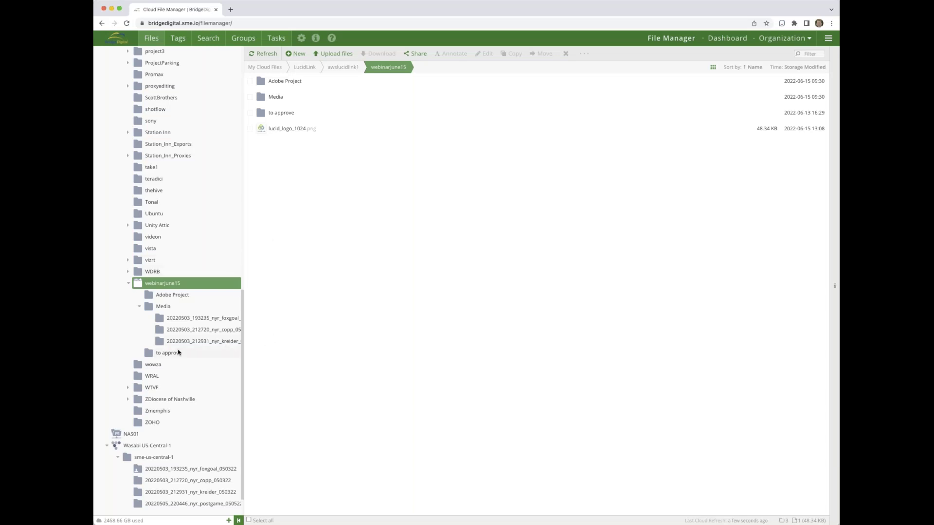
- Open the to approve folder and select edit.mp4 (52.37 MB) to preview it
left_click(163, 353)
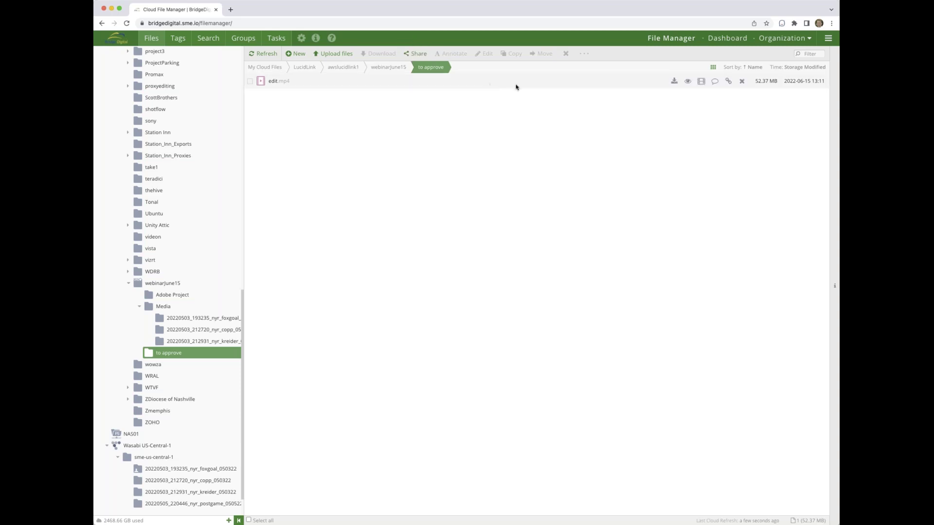
left_click(701, 87)
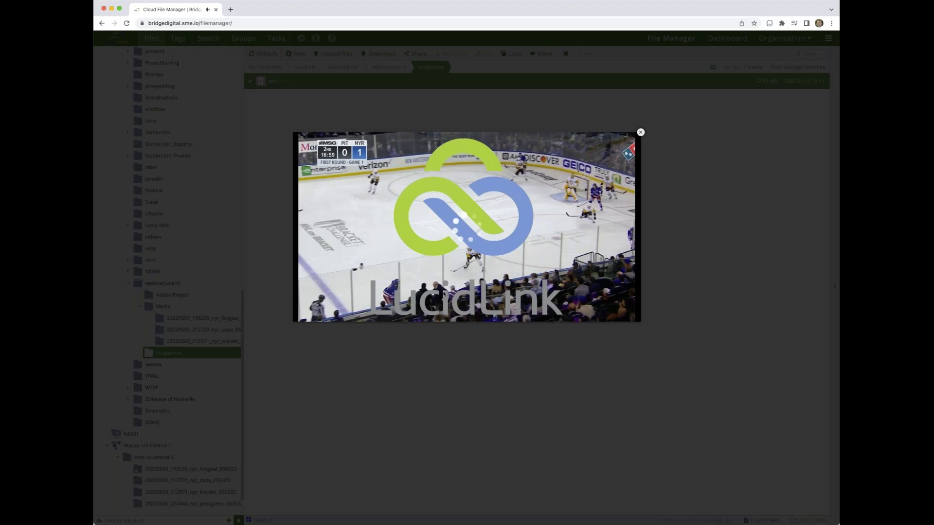
- Seek the edit.mp4 preview to the 00:10 mark, then close the preview
left_click(447, 315)
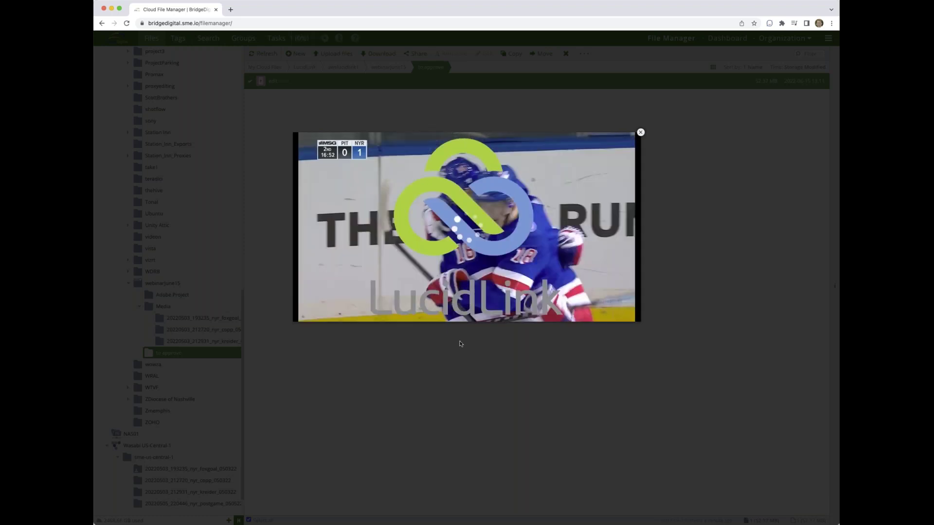
left_click(460, 343)
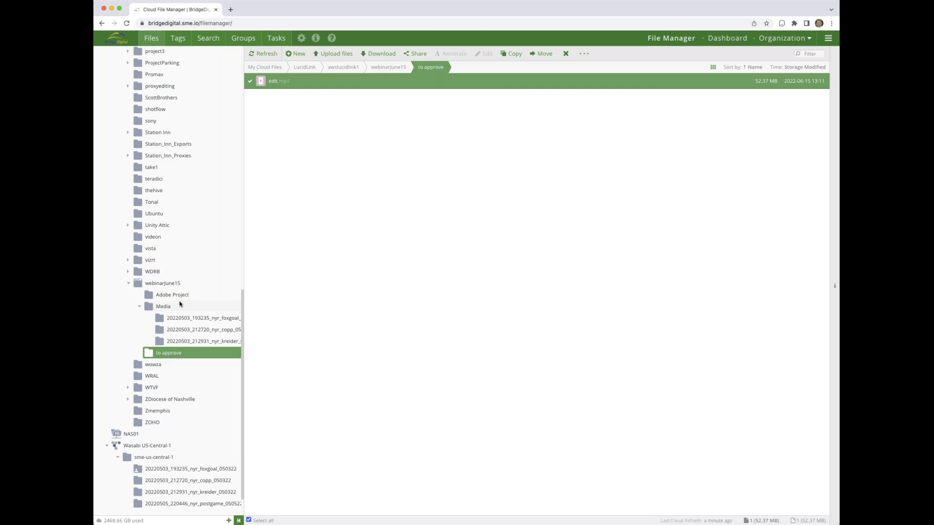
- Return to webinarJune15, refresh it, and select the new Marketing collateral folder
left_click(166, 290)
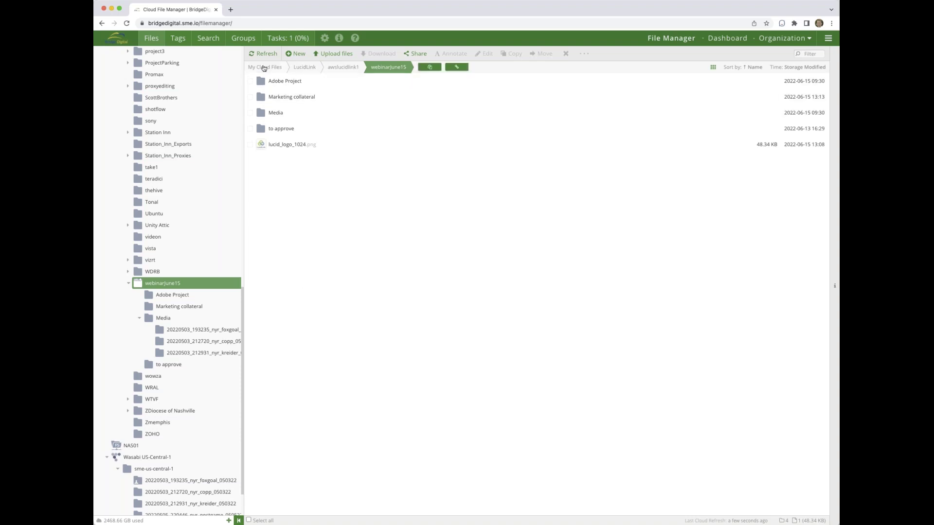
left_click(262, 54)
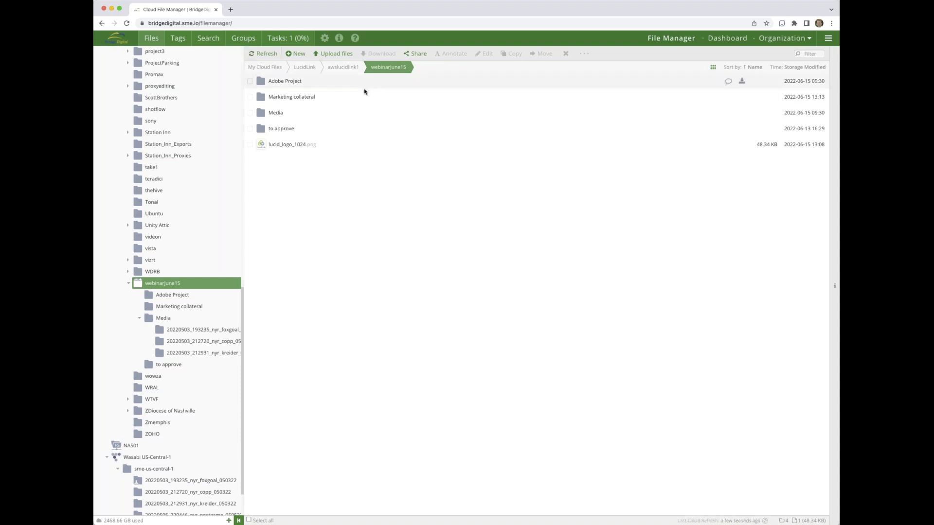
left_click(250, 97)
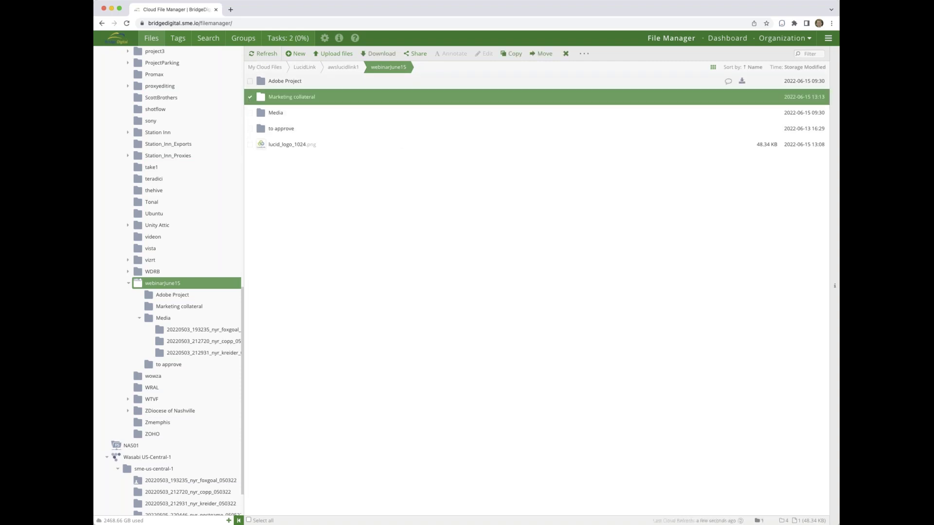
- Start sharing Marketing collateral and set a link password under Link Security
left_click(414, 54)
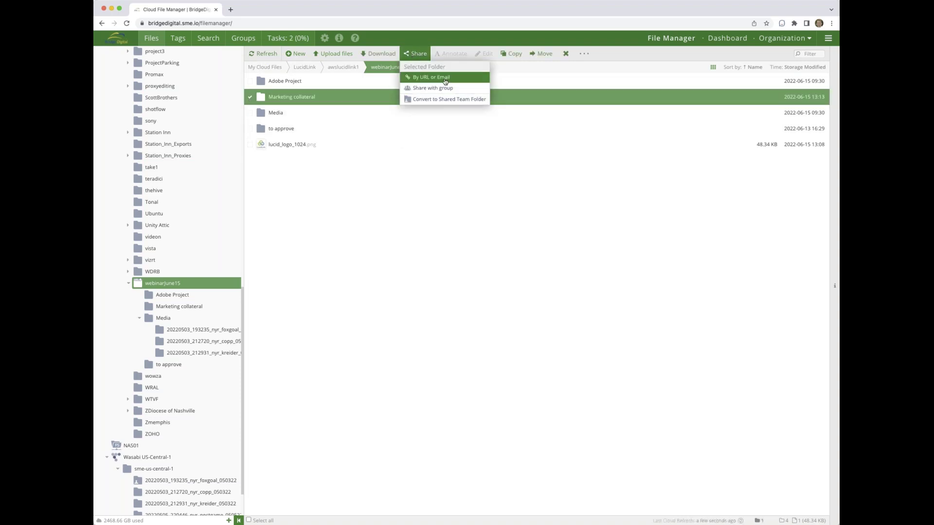
left_click(444, 78)
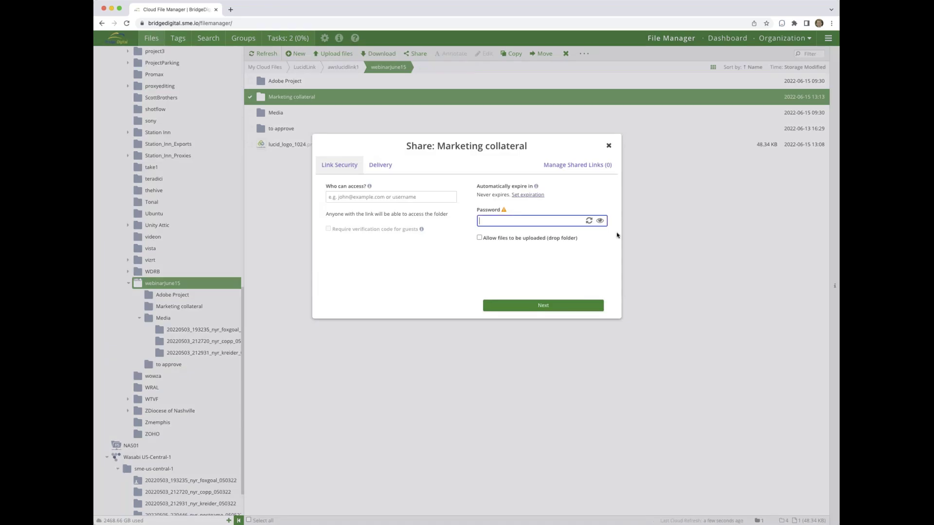
left_click(600, 222)
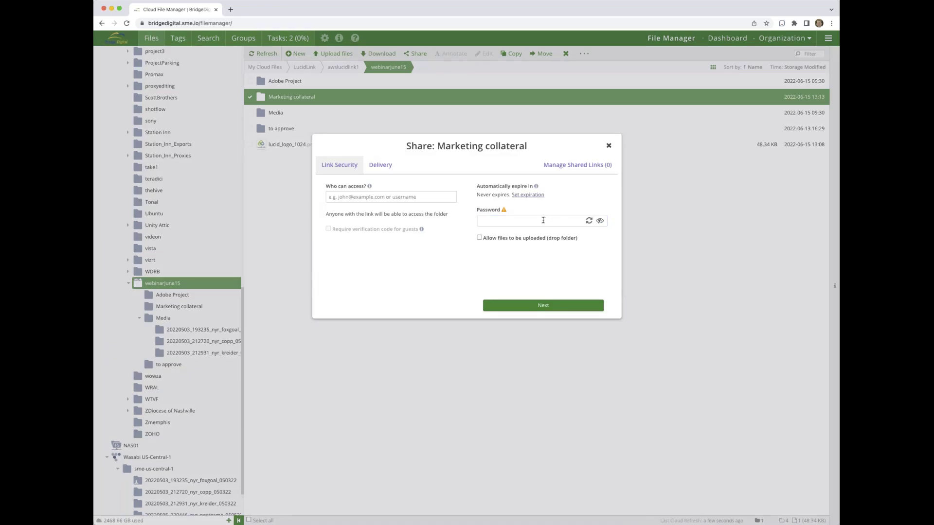
left_click(543, 220)
type("123")
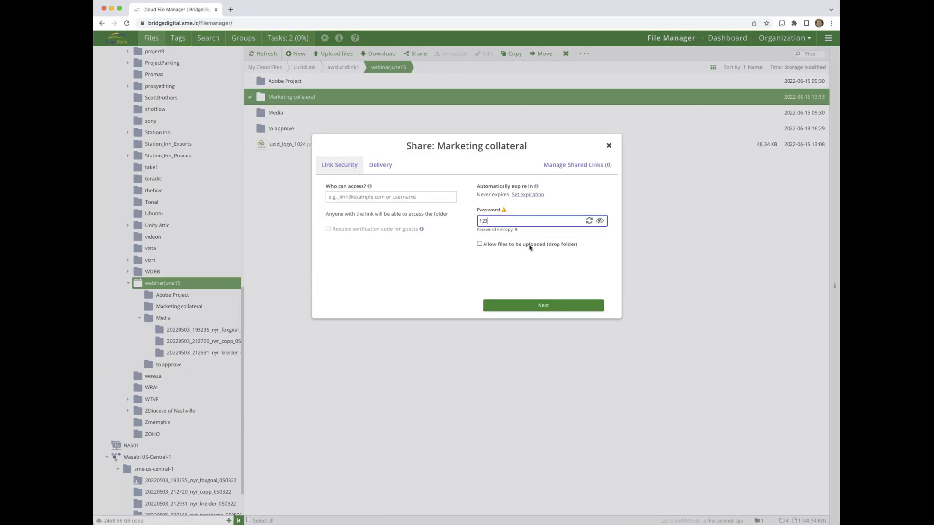
- Generate the secure share link, copy it to the clipboard, and close the share window
left_click(543, 306)
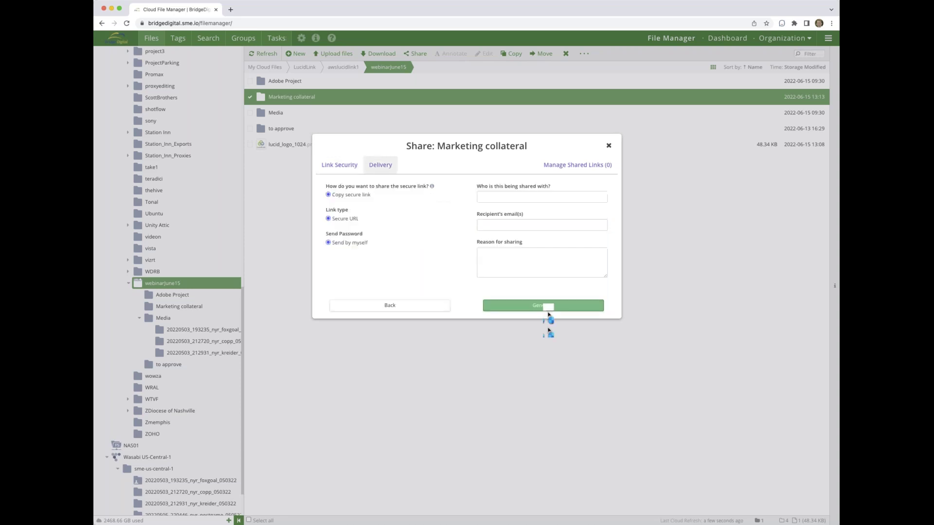
left_click(543, 305)
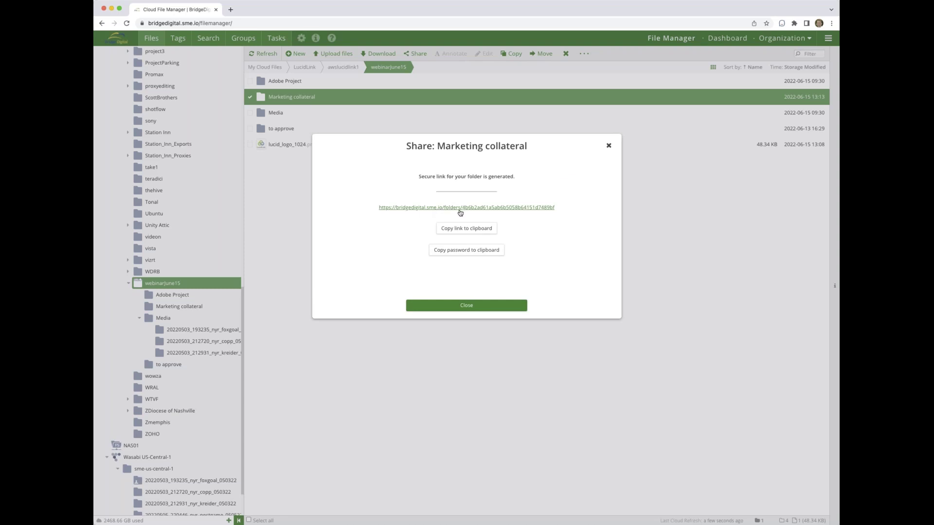
left_click(465, 230)
left_click(510, 304)
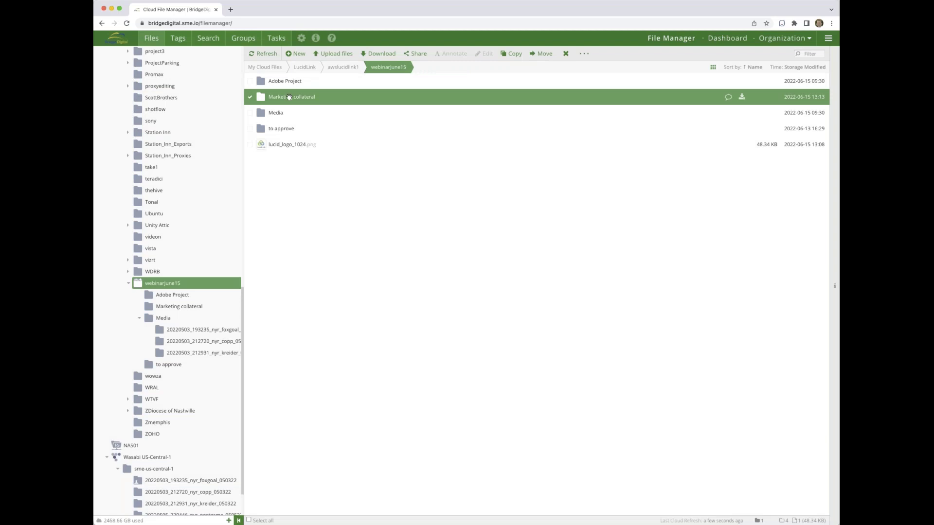
- Open the Marketing collateral folder to list its six PDF files
double_click(288, 97)
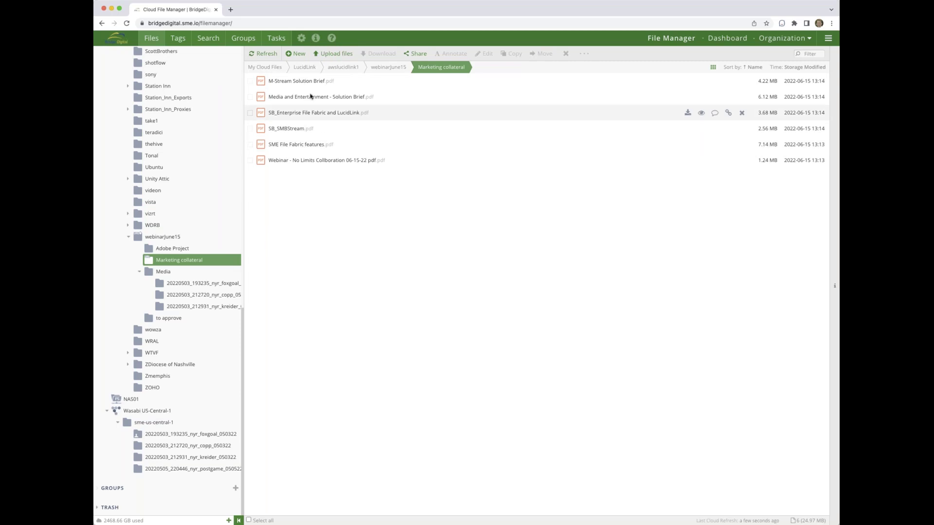
mouse_move(317, 76)
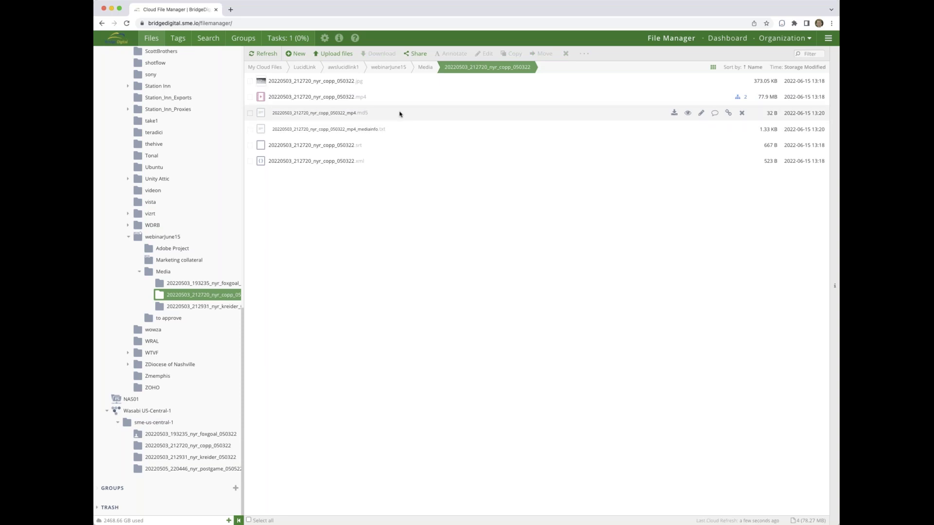
right_click(355, 98)
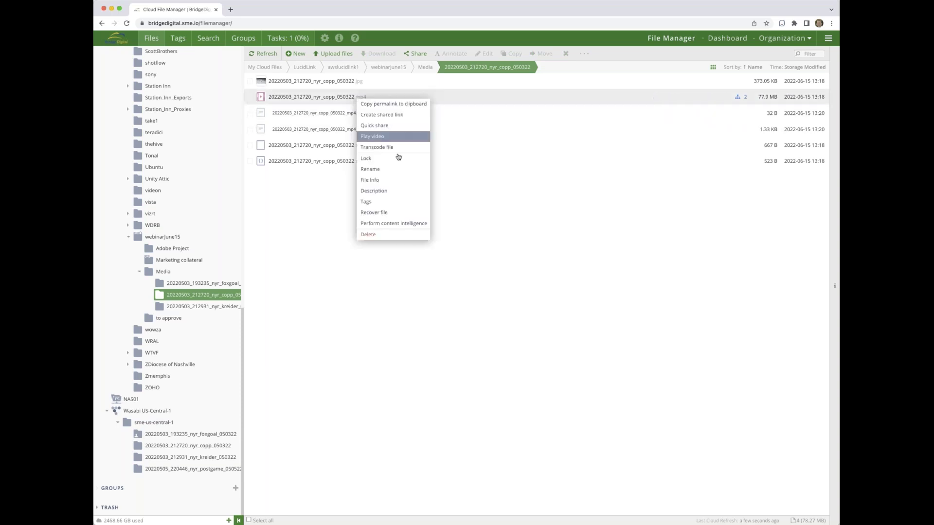
left_click(382, 201)
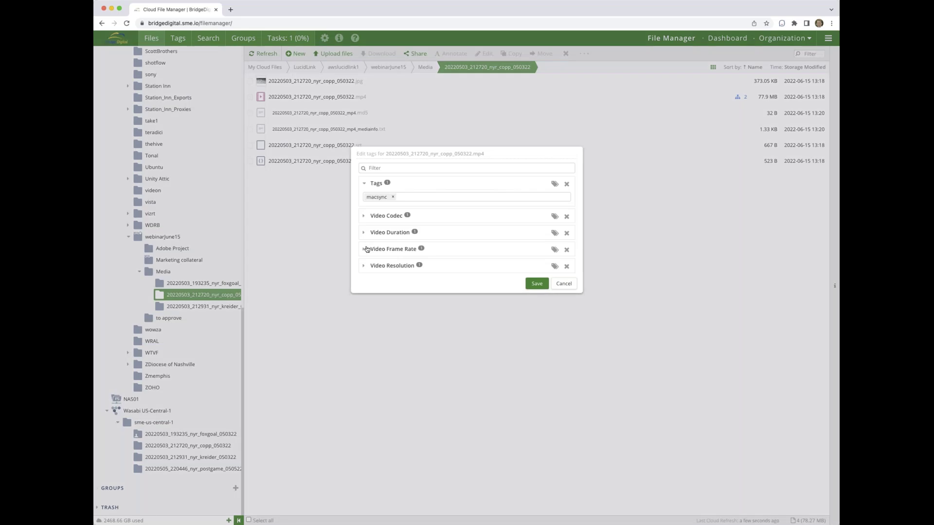
left_click(363, 252)
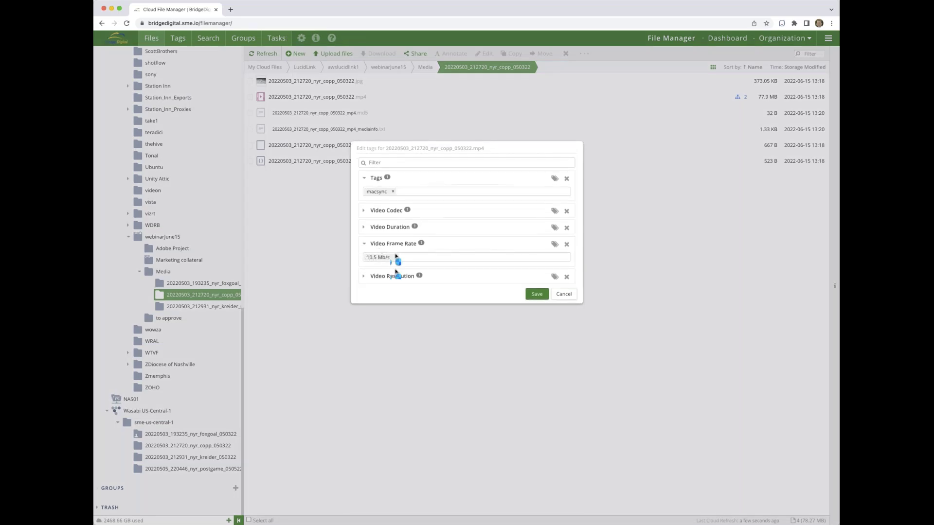
left_click(363, 227)
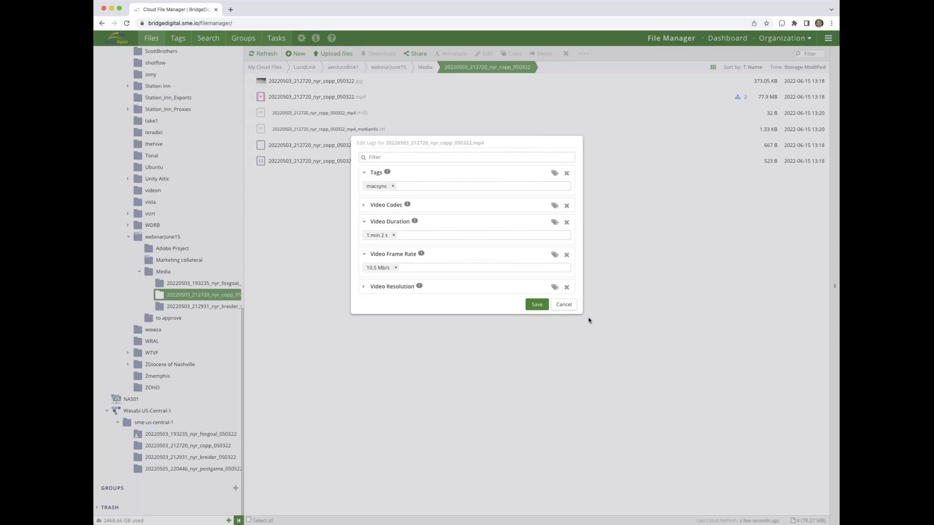
left_click(564, 306)
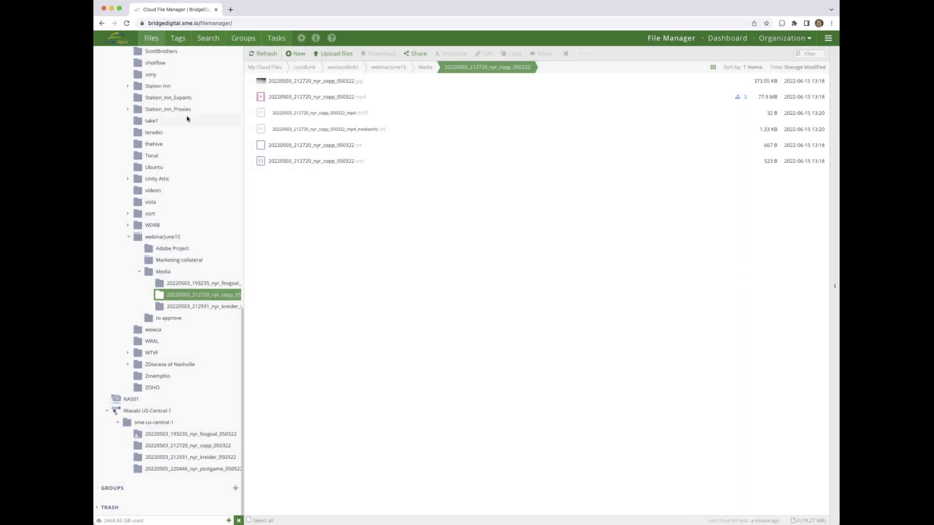
left_click(213, 44)
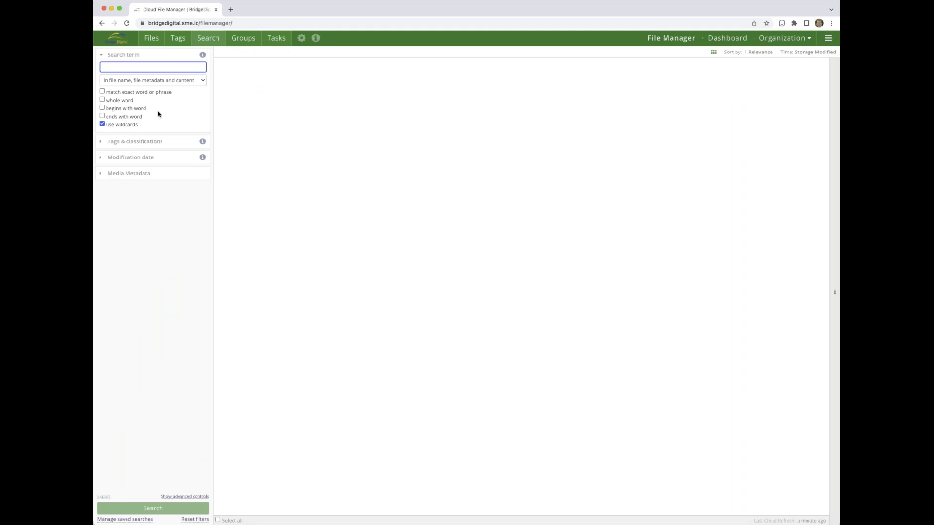
- Check the Video Codec tag's values, then add a Video Codec tag filter to Search
left_click(180, 42)
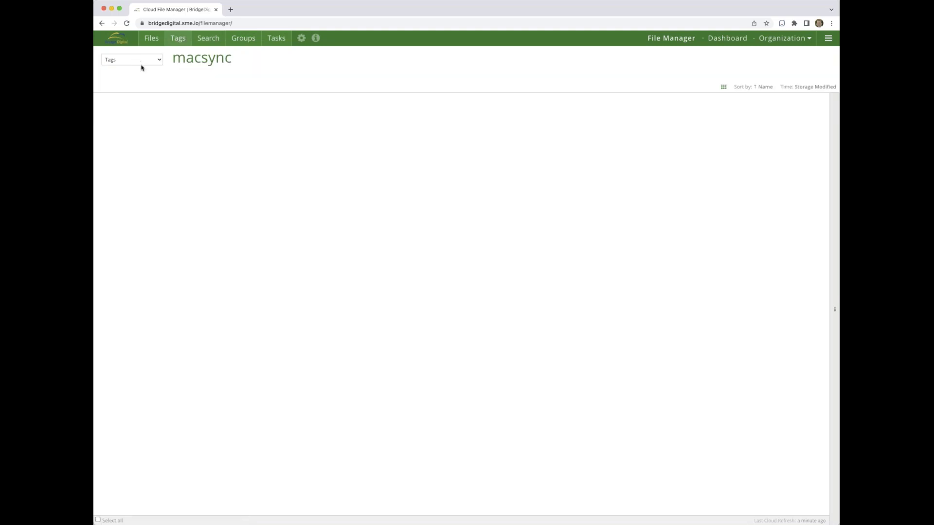
left_click(141, 74)
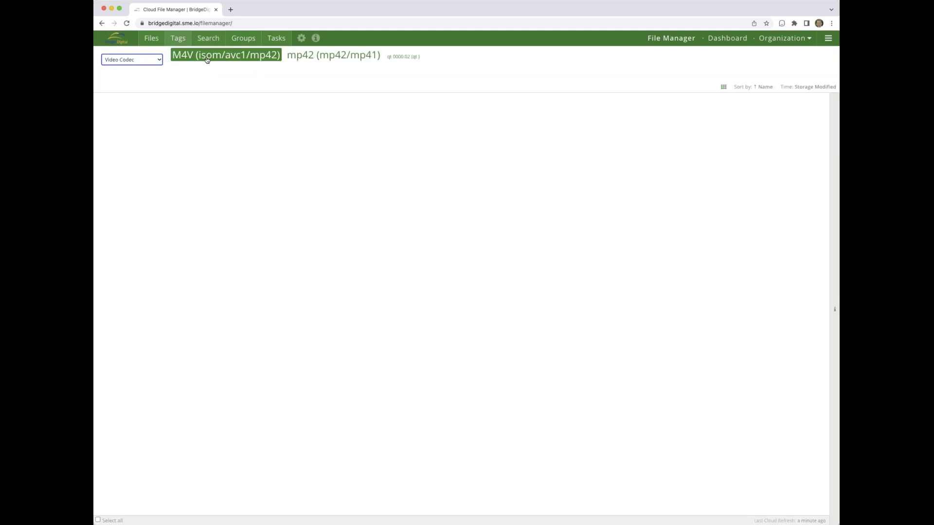
left_click(208, 40)
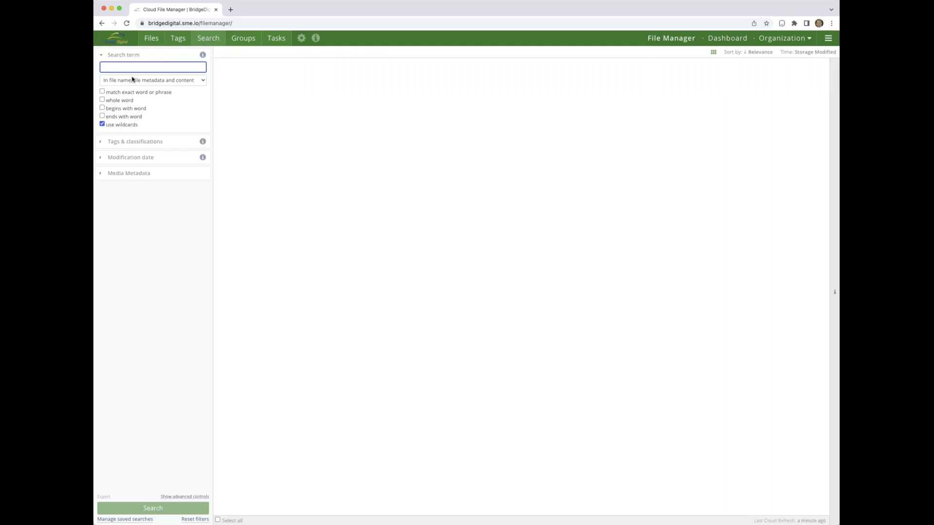
left_click(107, 141)
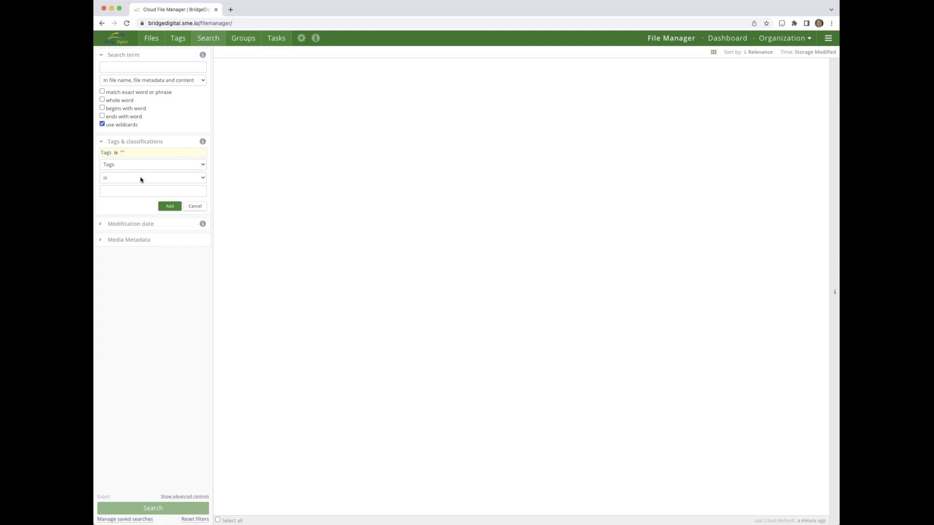
left_click(137, 178)
- Return to the Files view and collapse the awslucidlink1 branch of the folder tree
left_click(151, 39)
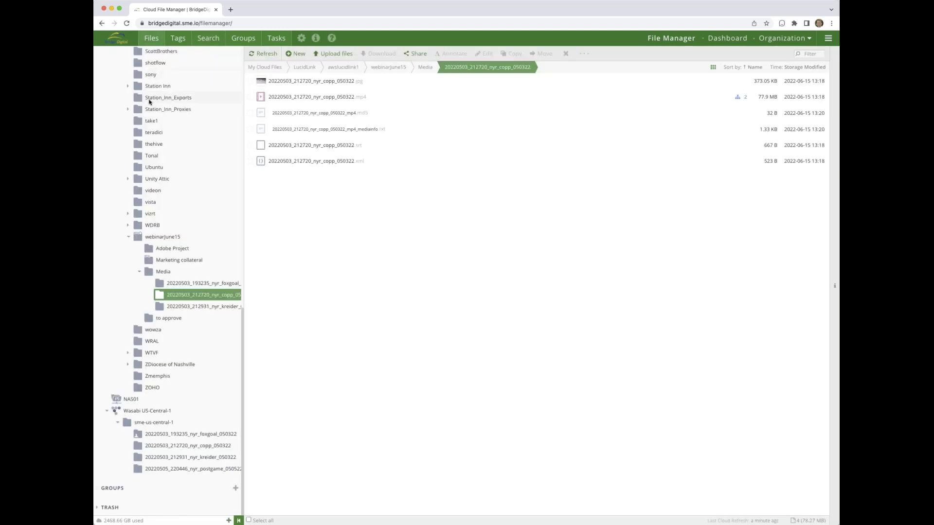
scroll(150, 101, "up", 10)
left_click(117, 88)
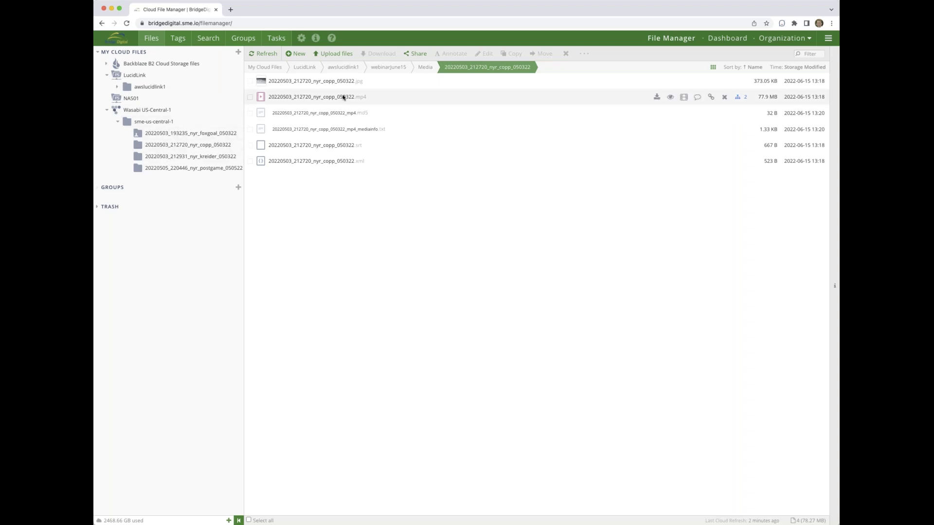
- Open the Wasabi foxgoal folder and view its mp4's Transcode options without transcoding
left_click(194, 135)
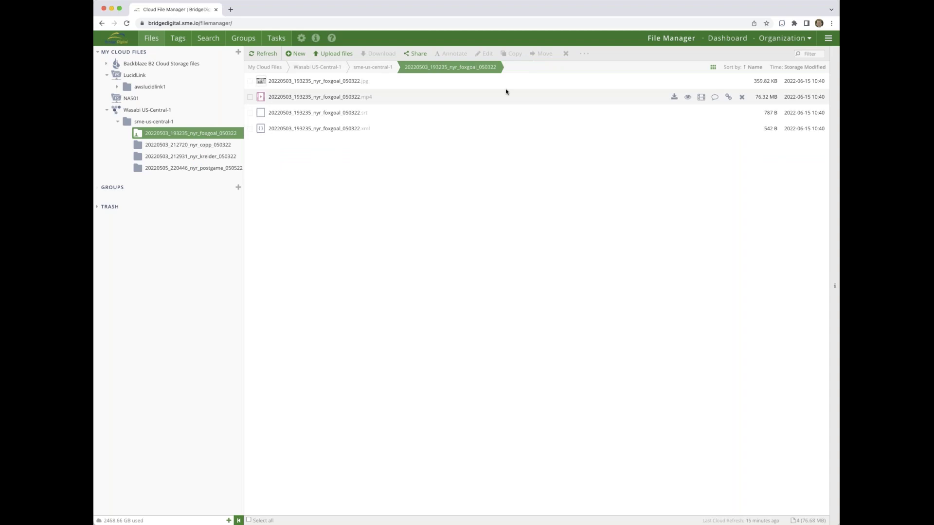
right_click(350, 98)
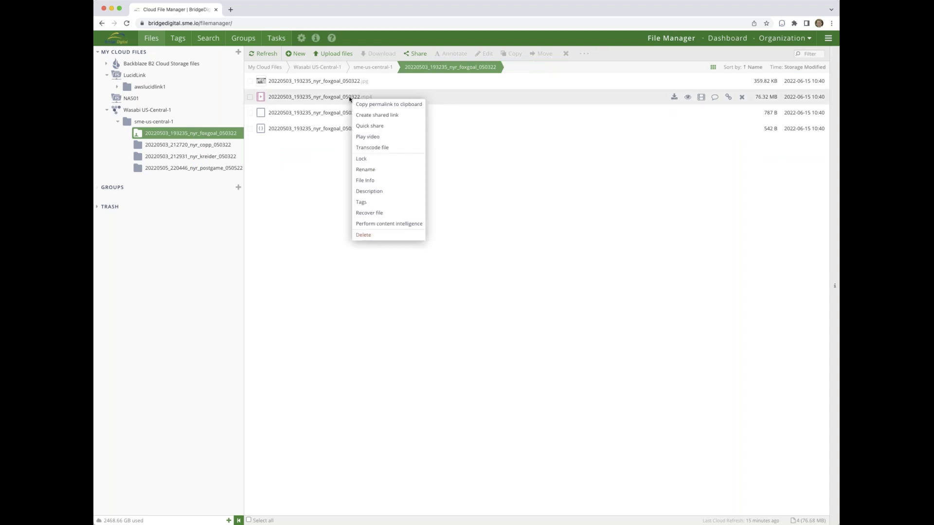
left_click(379, 148)
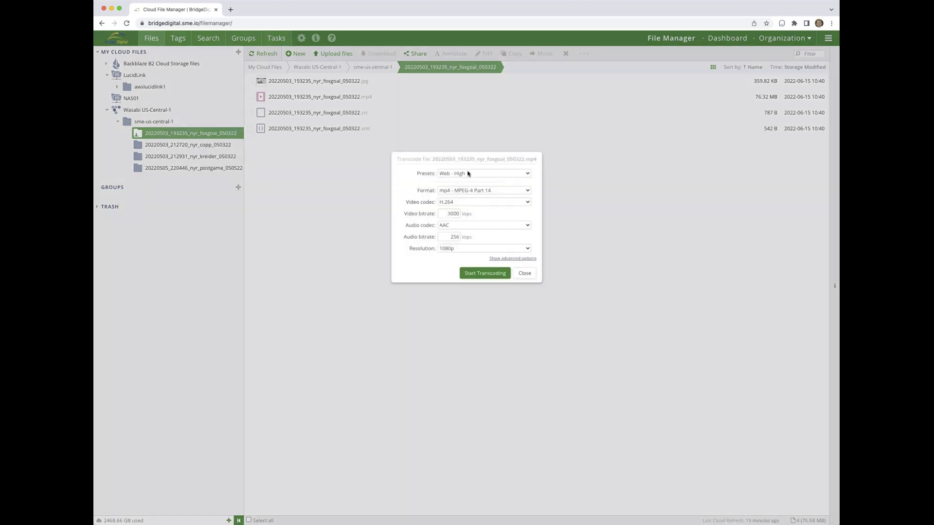
left_click(524, 274)
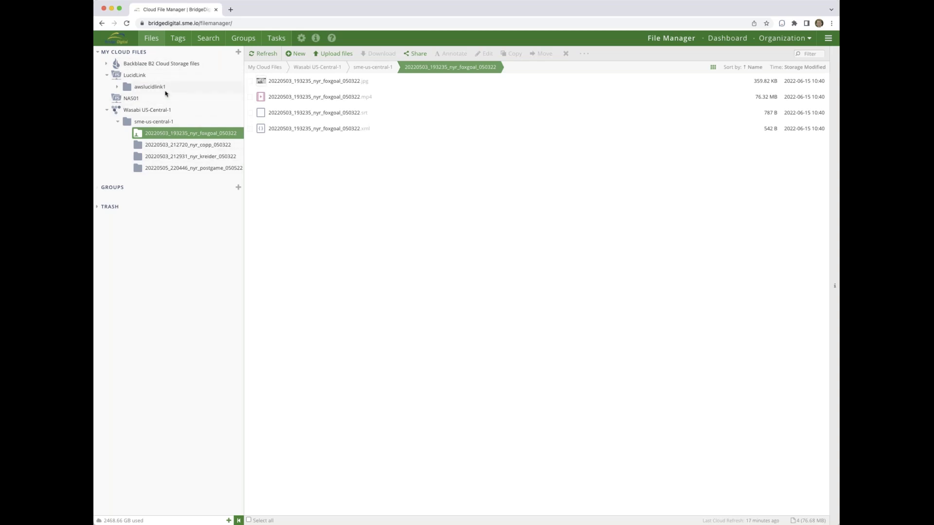
- Browse NAS01 and the awslucidlink1 storage to open the webinarJune15 folder
mouse_move(286, 74)
left_click(132, 99)
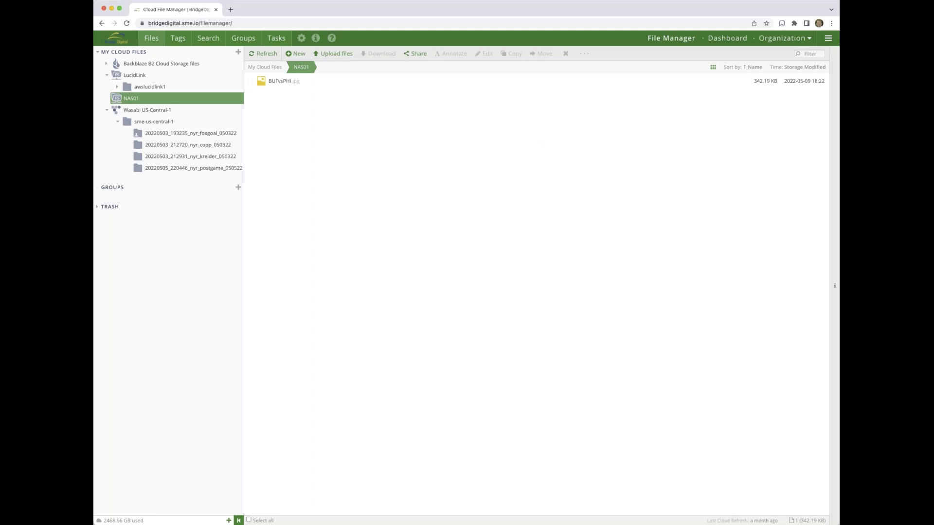
left_click(146, 88)
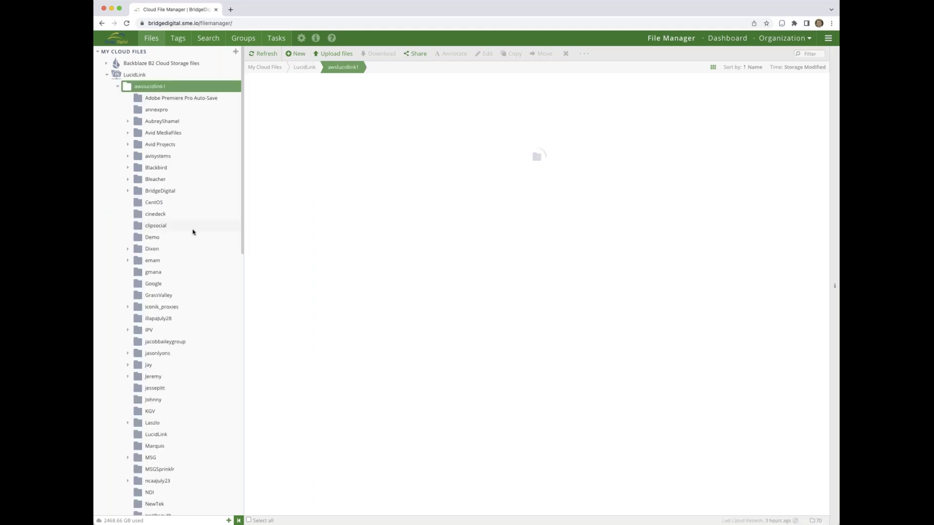
scroll(192, 232, "down", 15)
left_click(158, 238)
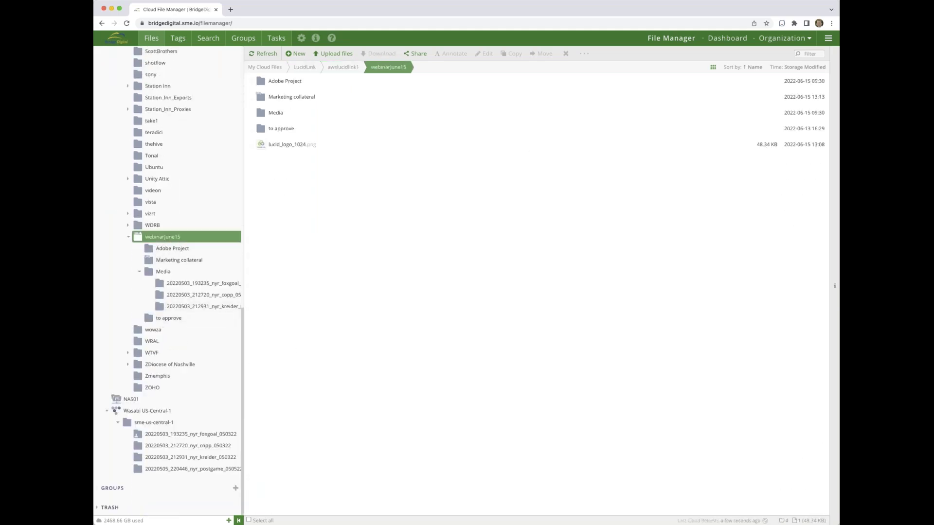
- Move the 'to approve' folder into sme-us-central-1 on Wasabi US-Central-1 as a background move
left_click(249, 130)
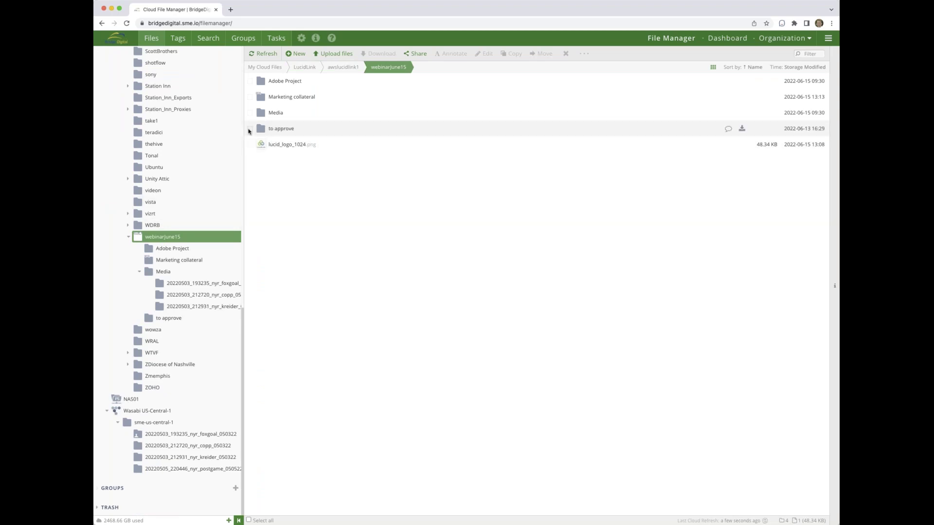
left_click(248, 129)
left_click(538, 55)
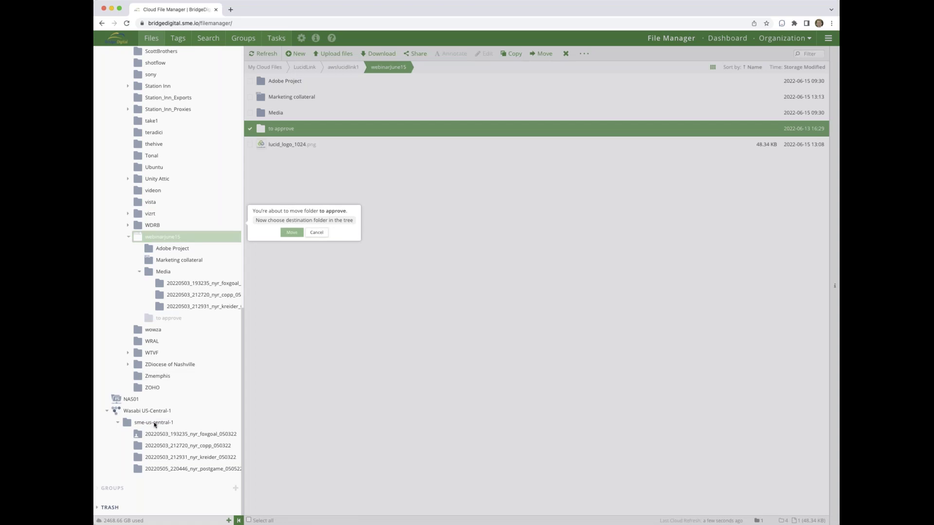
left_click(153, 423)
left_click(271, 429)
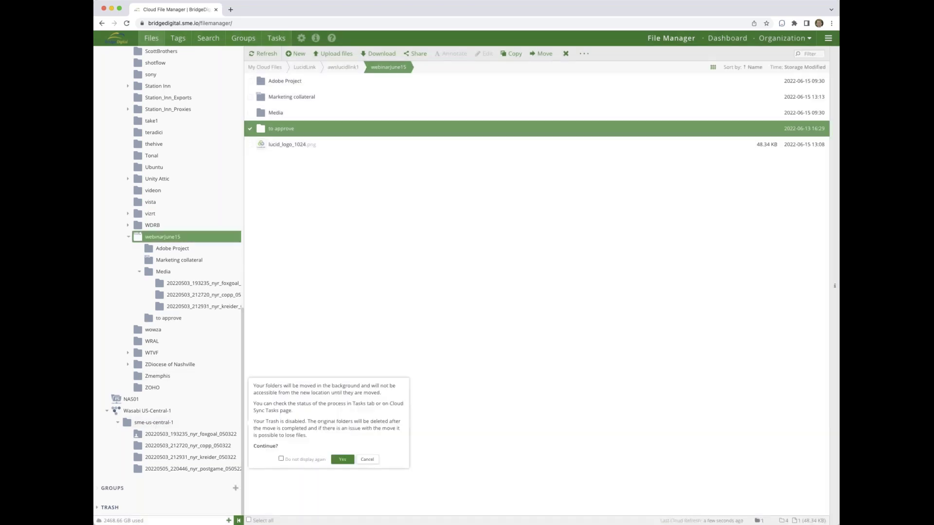
left_click(340, 456)
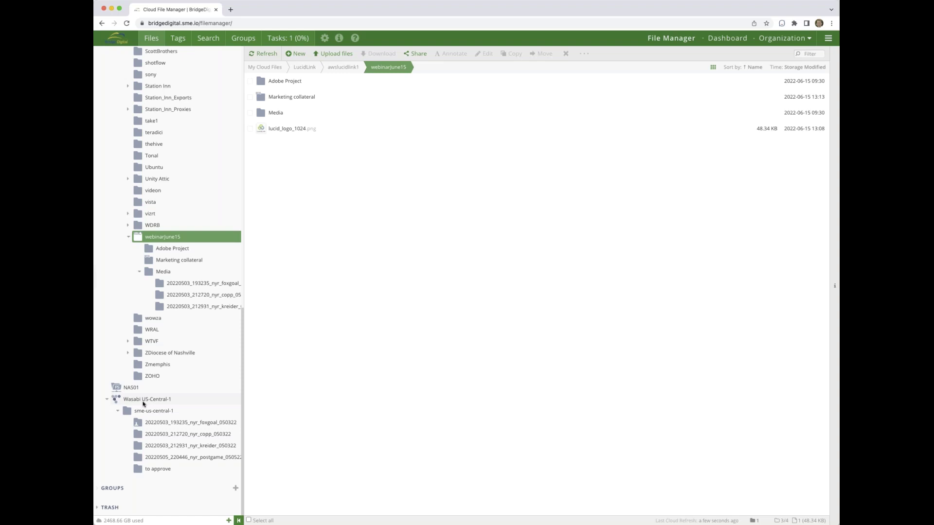
scroll(174, 348, "up", 2)
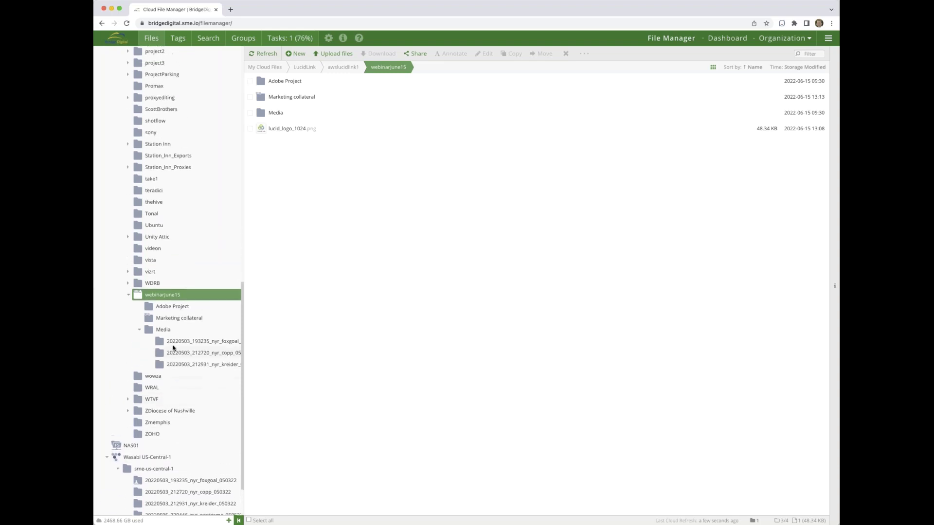
scroll(174, 347, "up", 2)
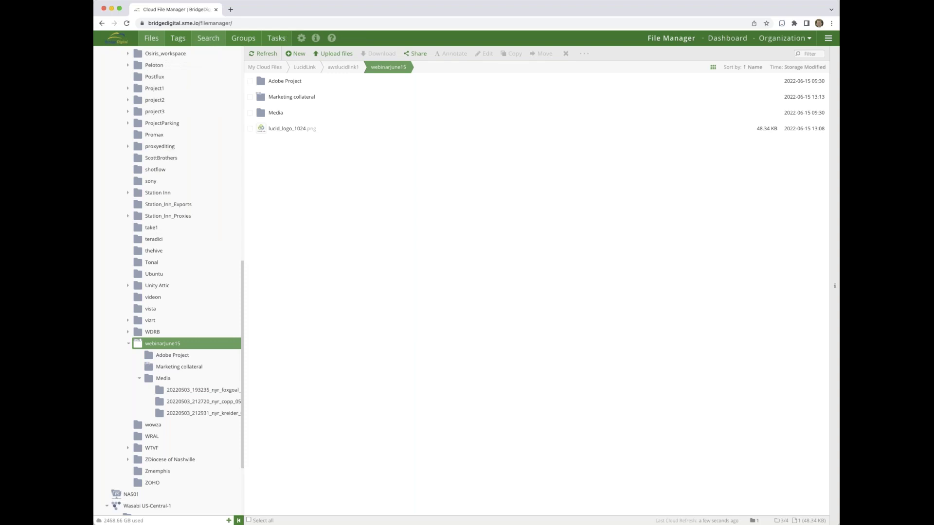
- Search all storage for the term 'edit', returning 134 results
left_click(208, 37)
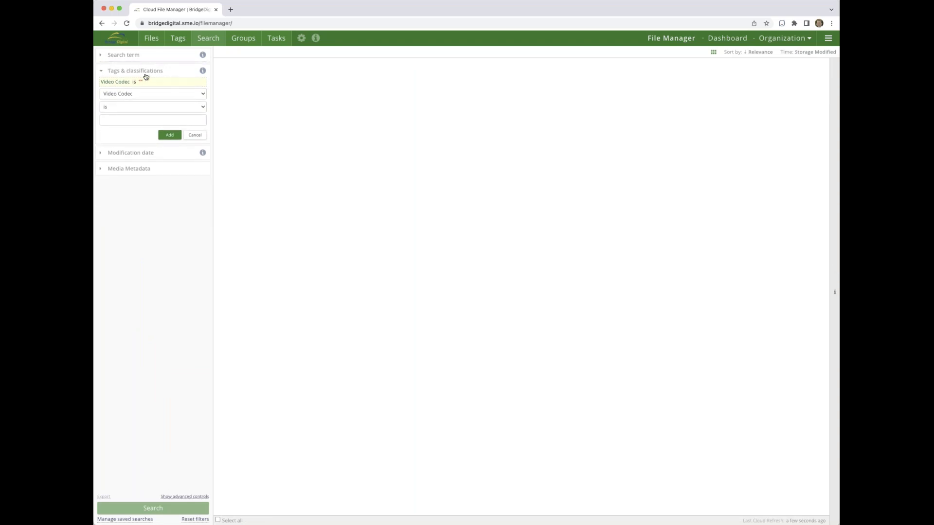
left_click(101, 57)
left_click(115, 65)
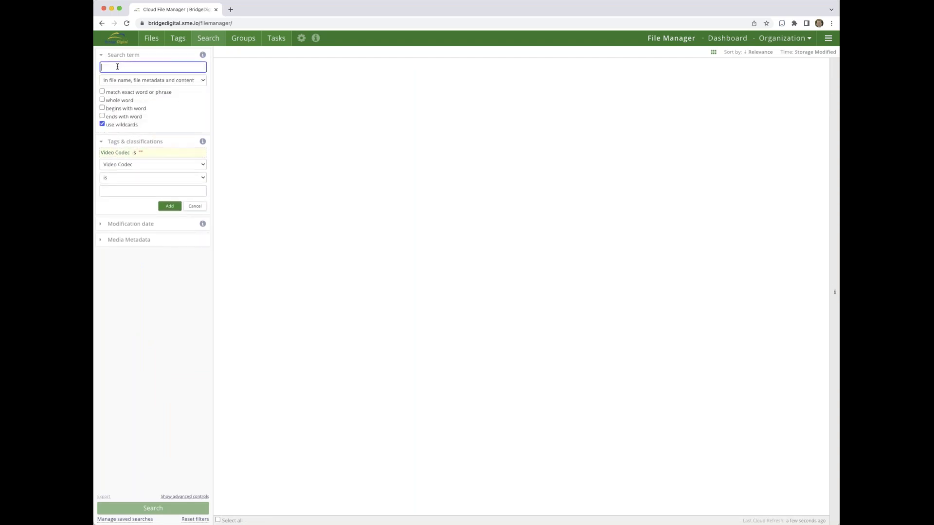
type("edit")
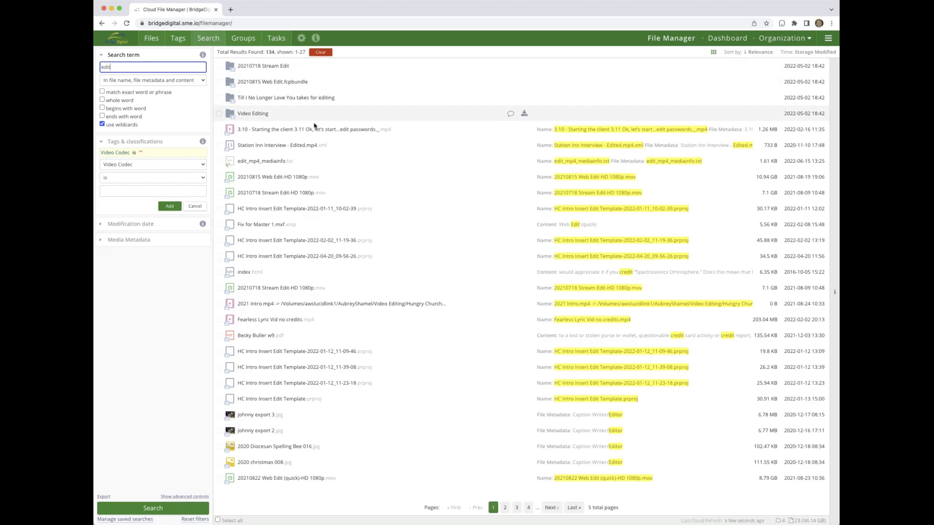
- Open the container folder of Fearless Lyric Vid no credits.mp4, reaching Fearless Content
right_click(261, 322)
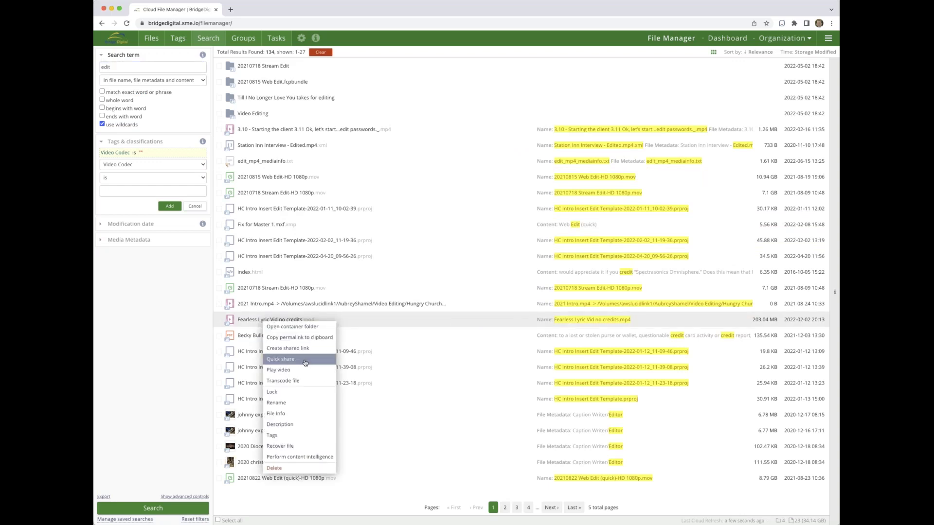
left_click(298, 329)
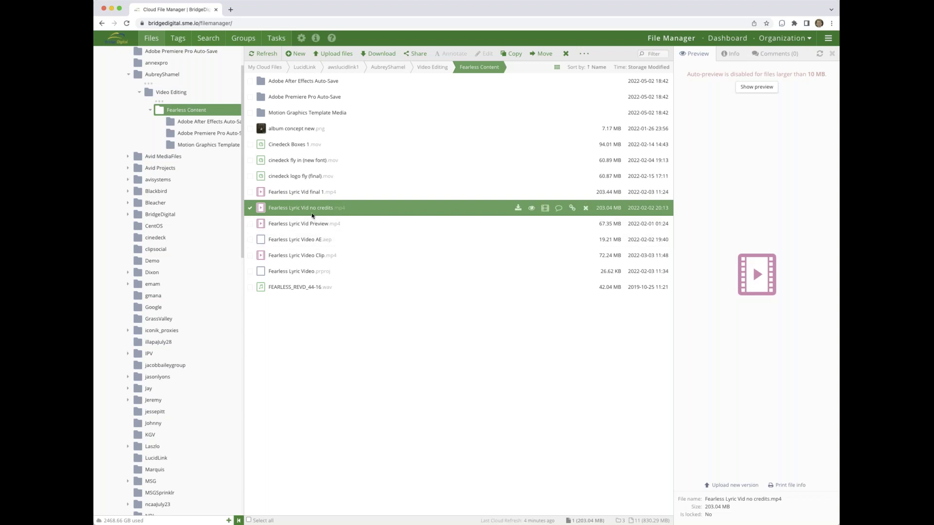
scroll(177, 304, "down", 15)
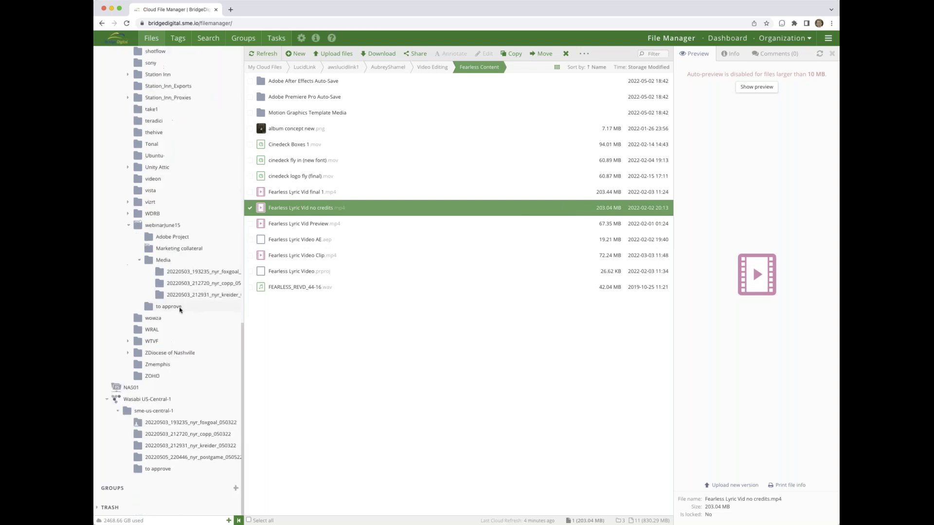
- Run content intelligence on the 20220503_193235_nyr_foxgoal_050322 mp4 and dismiss the task notice
left_click(180, 272)
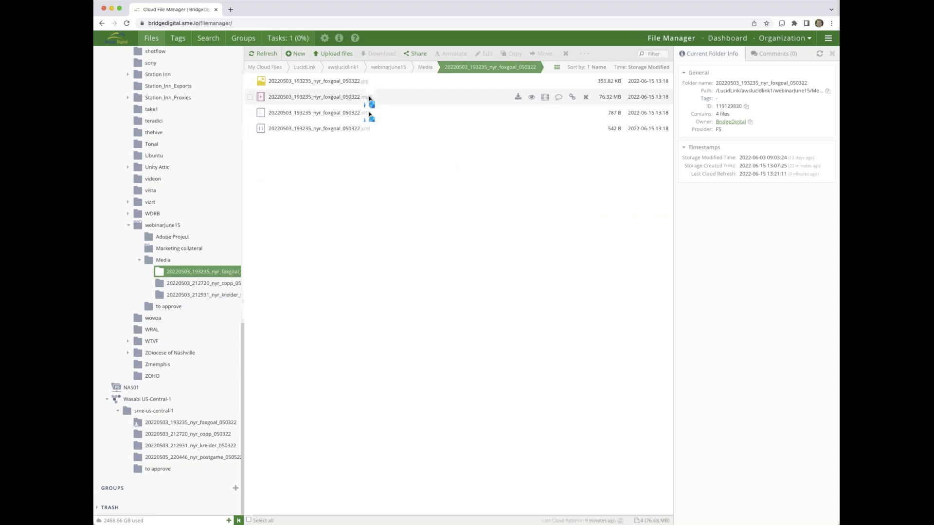
right_click(358, 100)
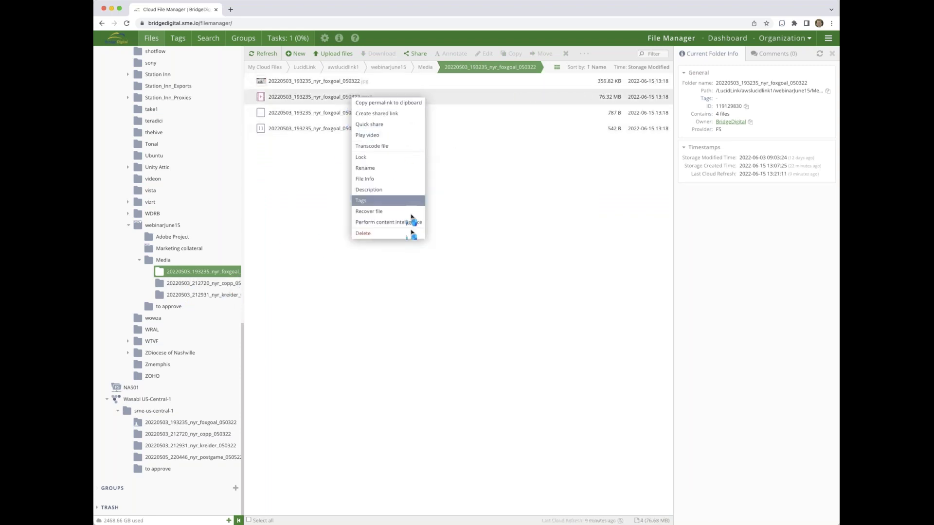
left_click(396, 222)
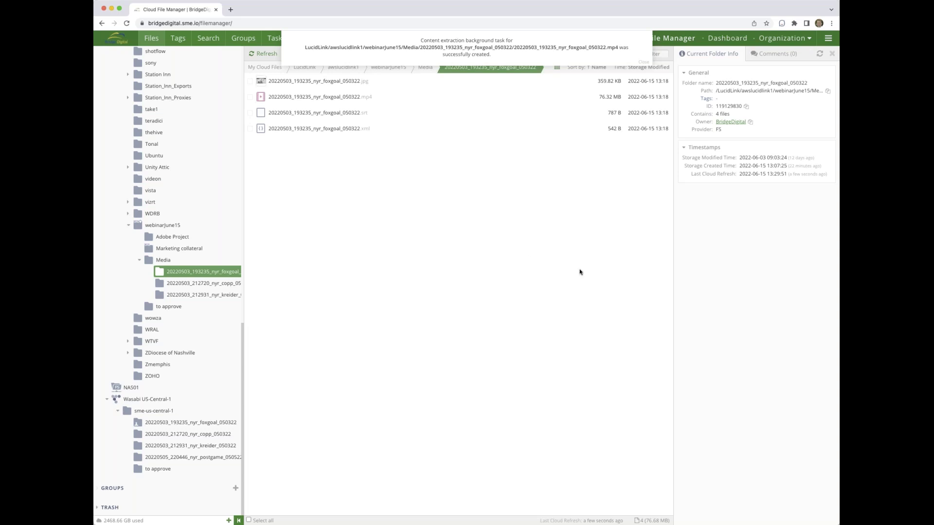
left_click(643, 62)
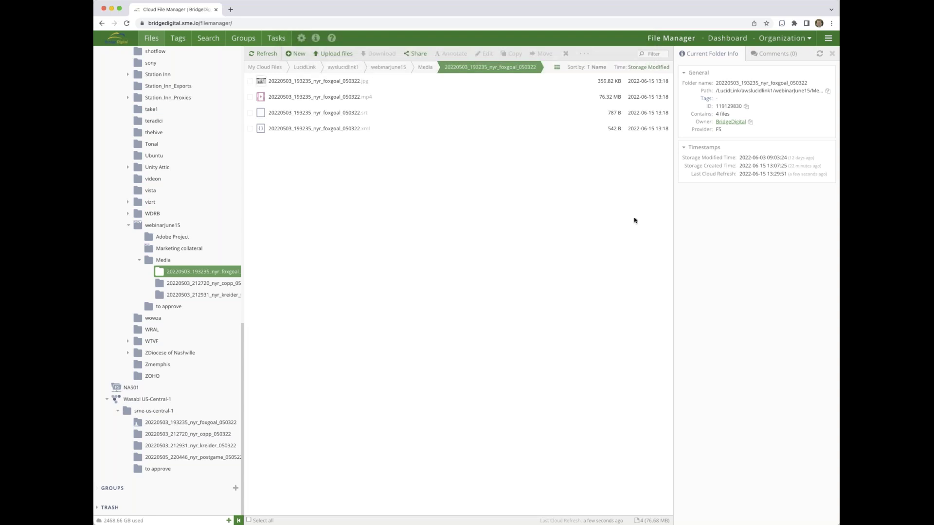
- Refresh the foxgoal folder and preview the generated mediainfo text file beside the mp4.md5
left_click(262, 55)
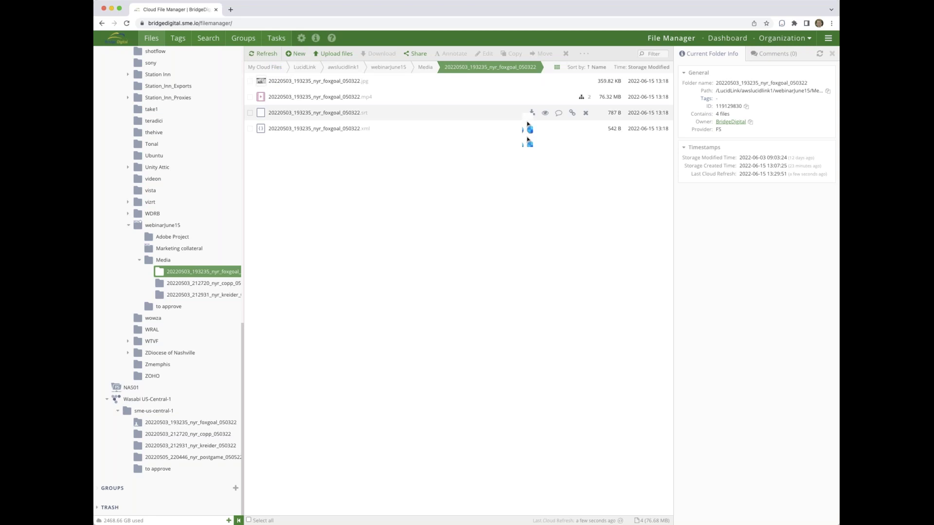
left_click(581, 99)
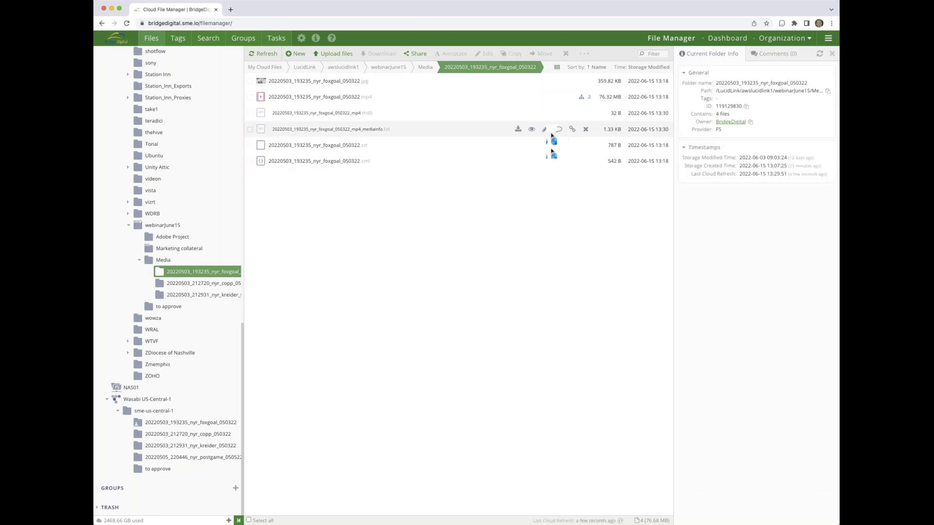
left_click(534, 135)
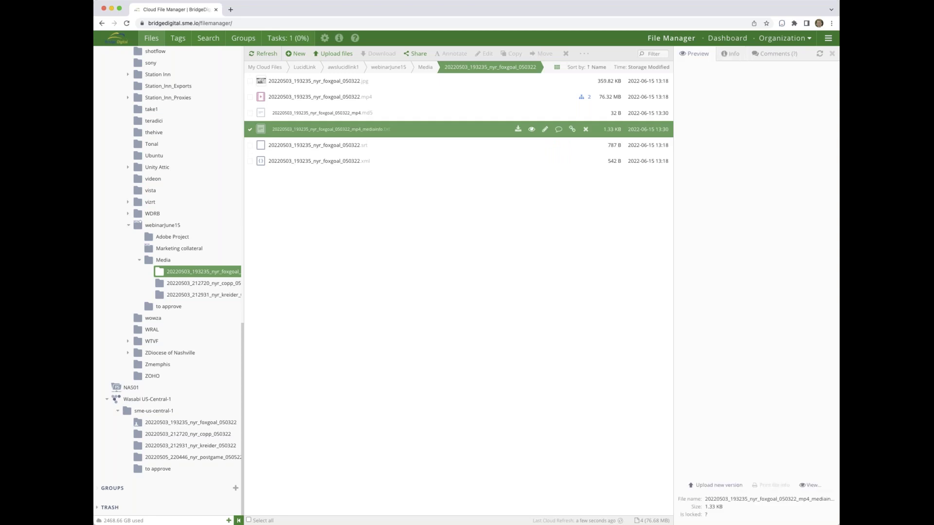